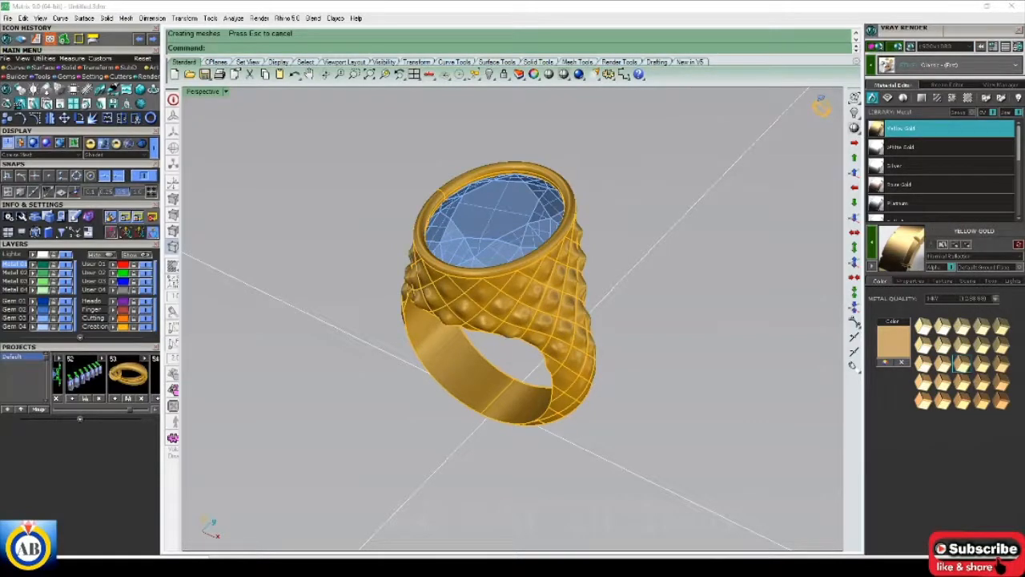
Set the Yellow Gold metal quality to 18KY and apply the material to the ring body
click(996, 298)
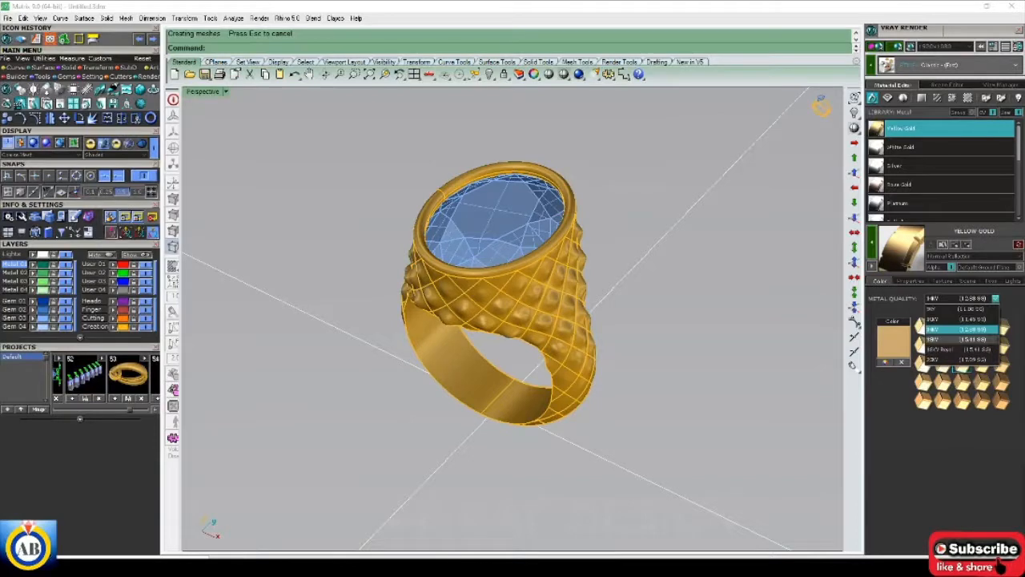
click(961, 339)
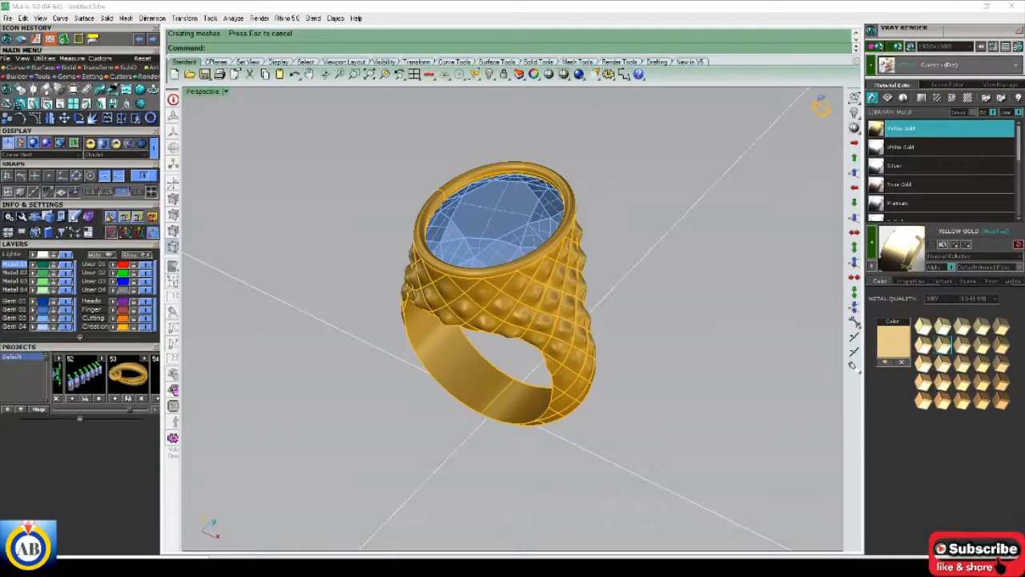
click(507, 306)
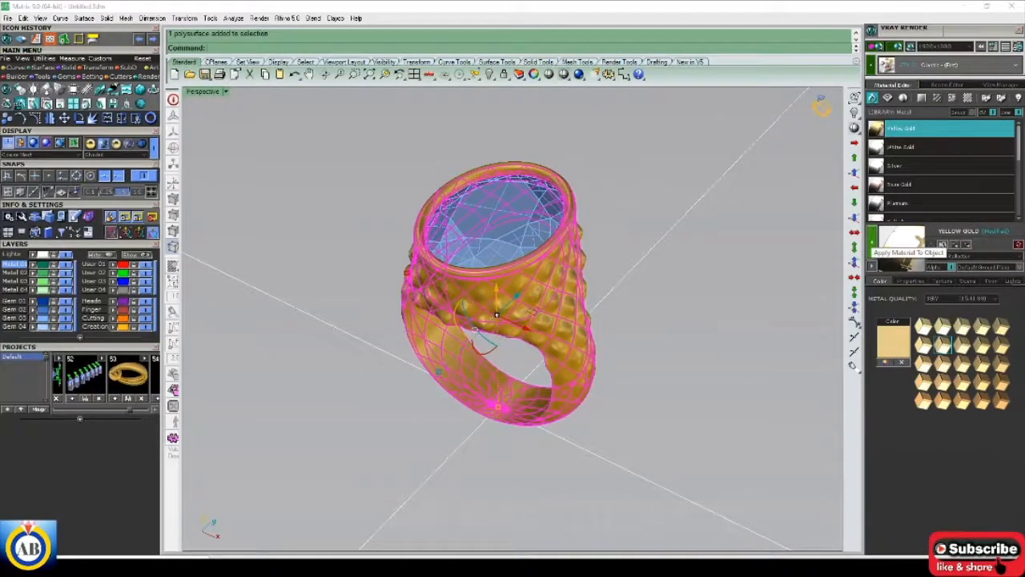
key(Escape)
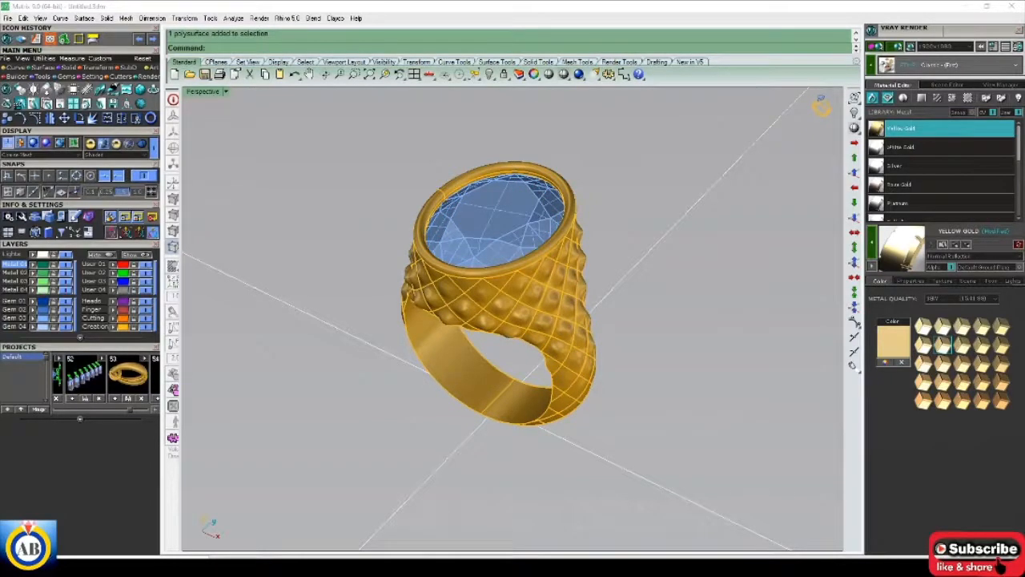
Choose the Diamond gem material from the library and apply it to the oval stone in the ring
click(888, 97)
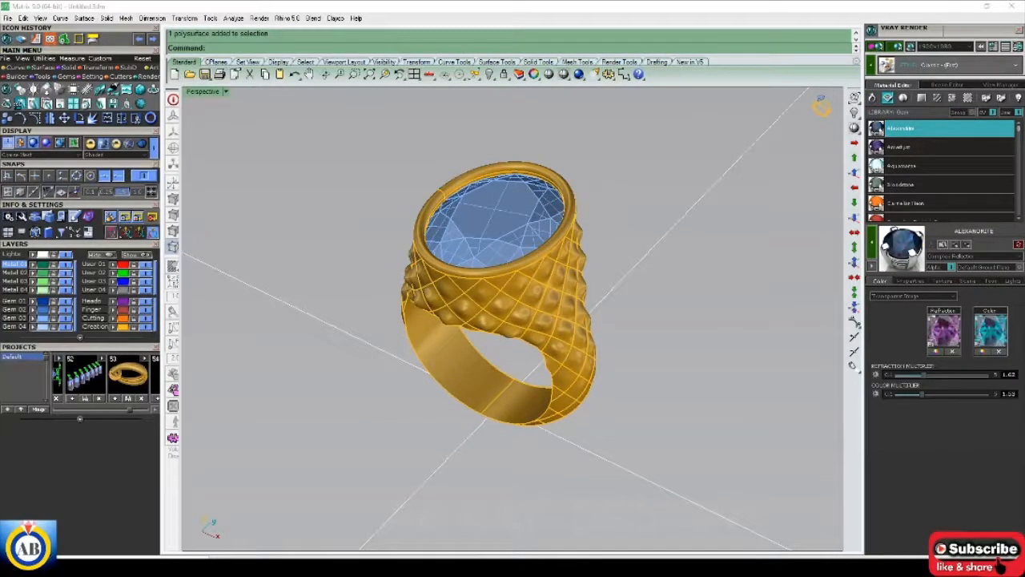
scroll(945, 168, down, 3)
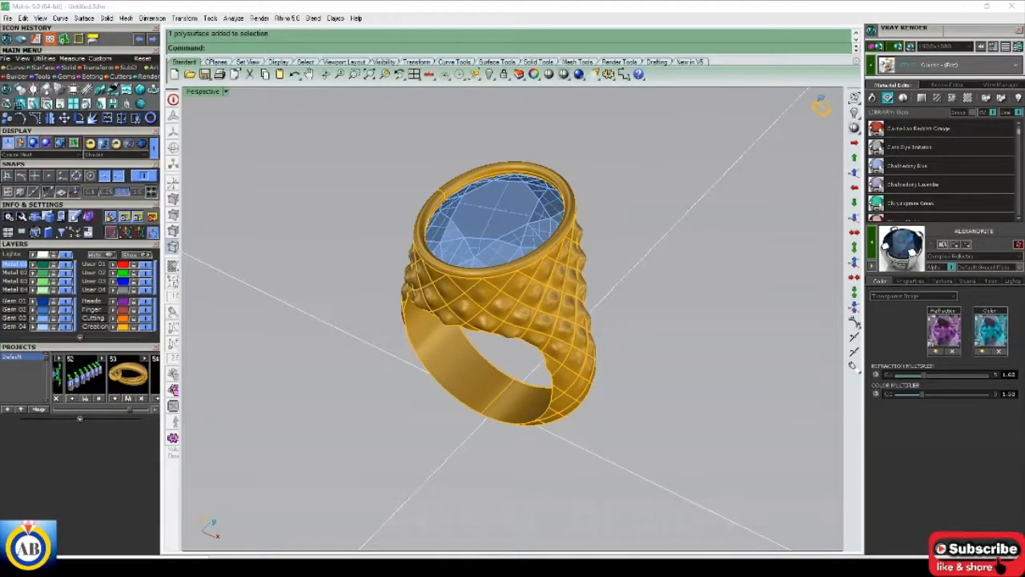
scroll(945, 168, down, 5)
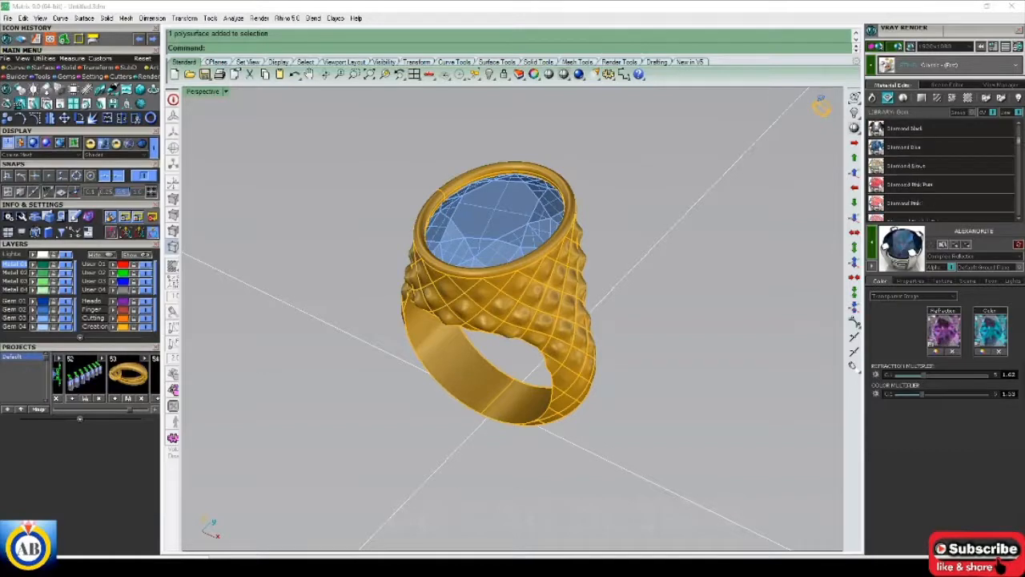
scroll(946, 168, down, 3)
click(945, 185)
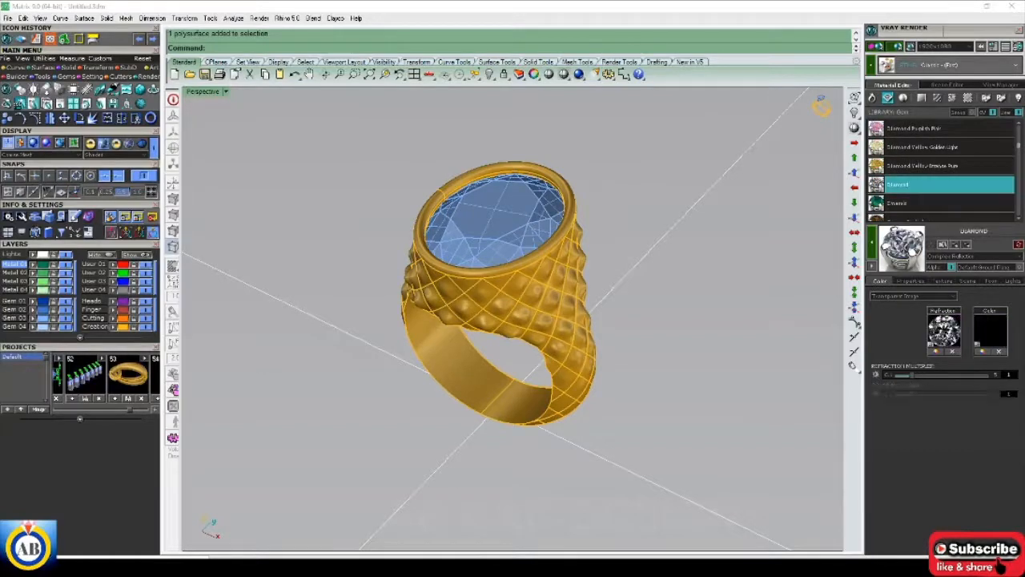
click(508, 228)
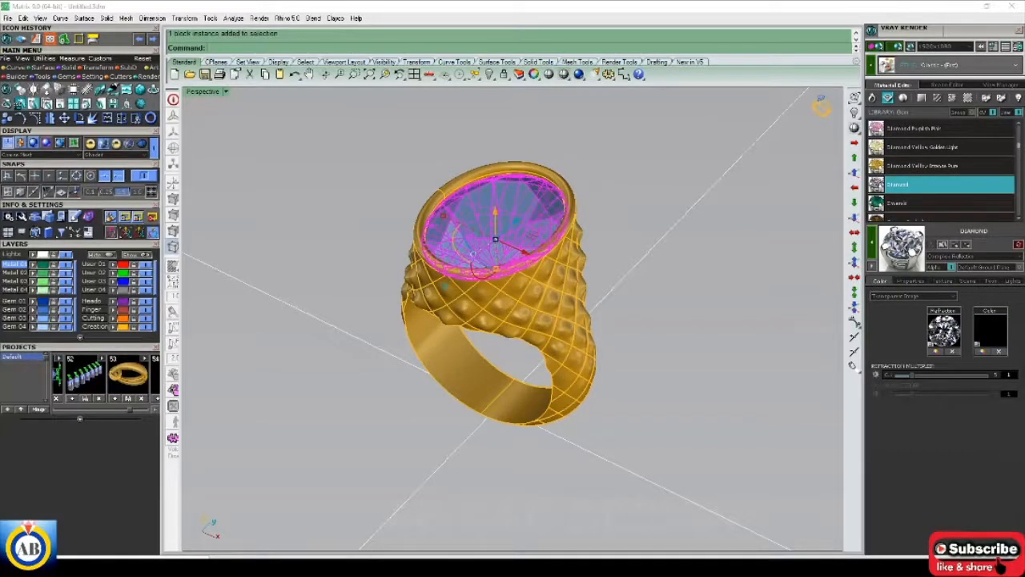
key(Escape)
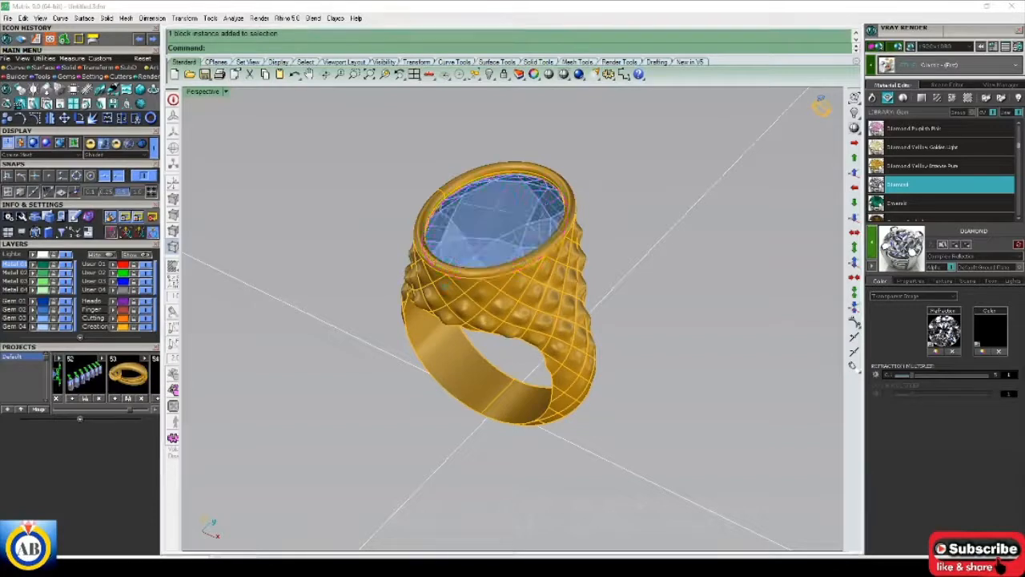
Choose the Wood material from the architectural library and apply it to the ground plane beneath the ring
click(968, 98)
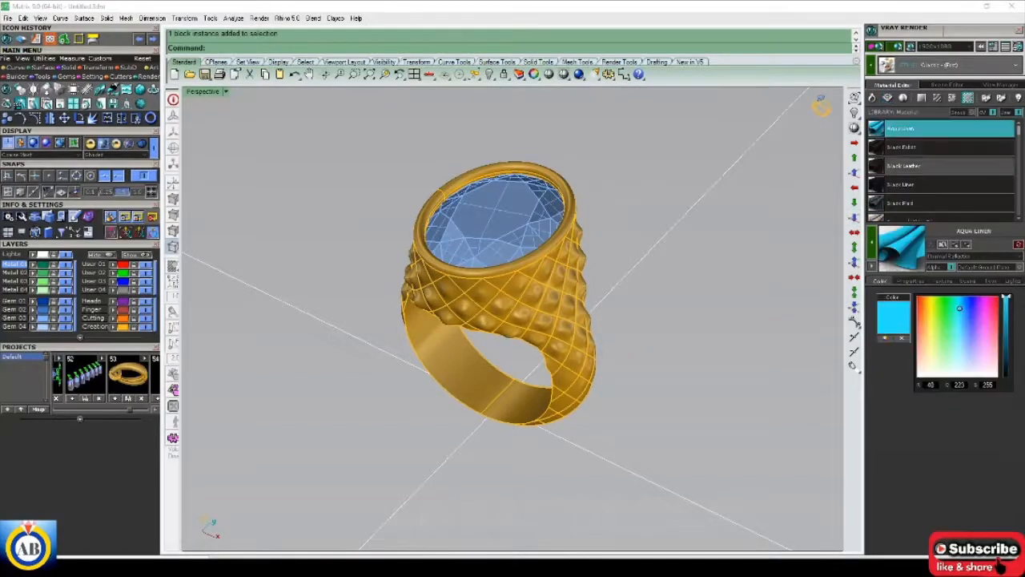
scroll(950, 165, down, 5)
click(952, 98)
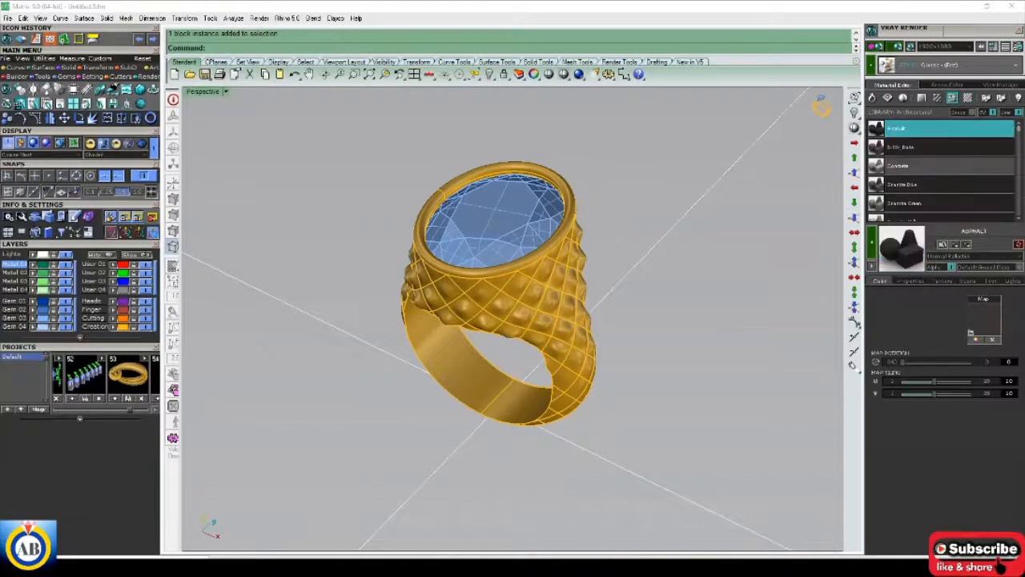
scroll(945, 168, down, 5)
click(950, 211)
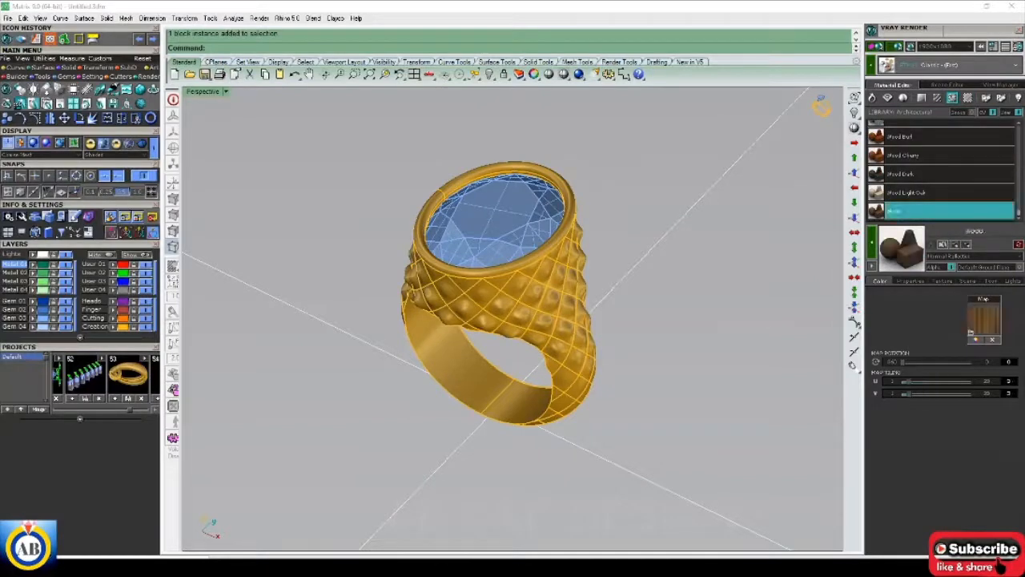
click(498, 407)
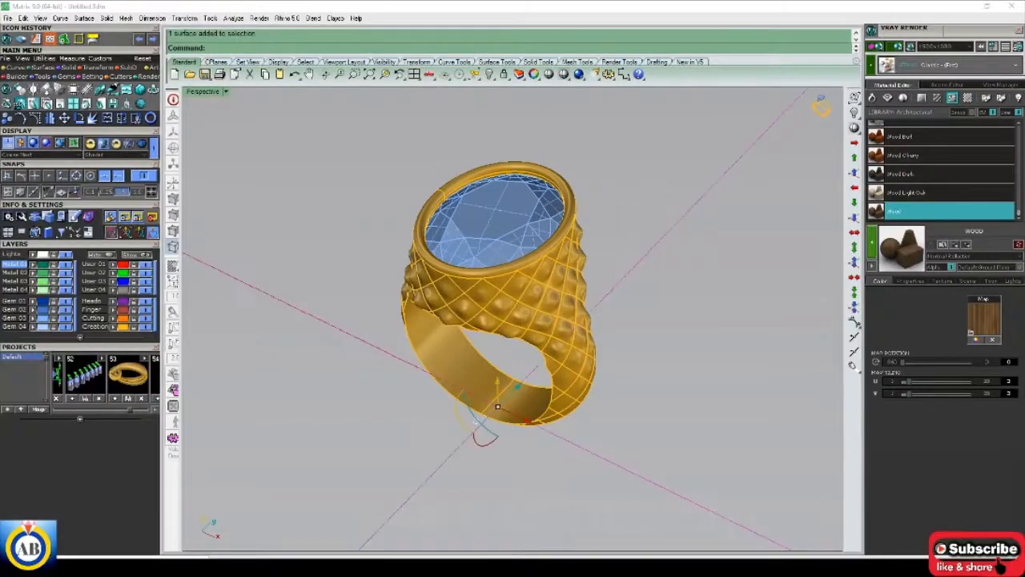
click(872, 242)
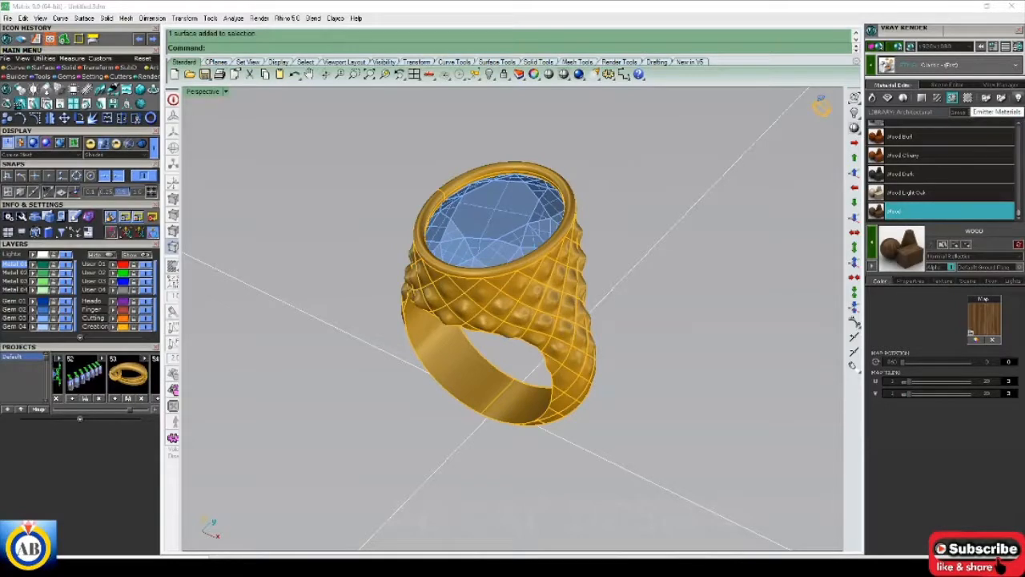
Look through the aqua and red emitter materials, then return to the metal library
click(1018, 97)
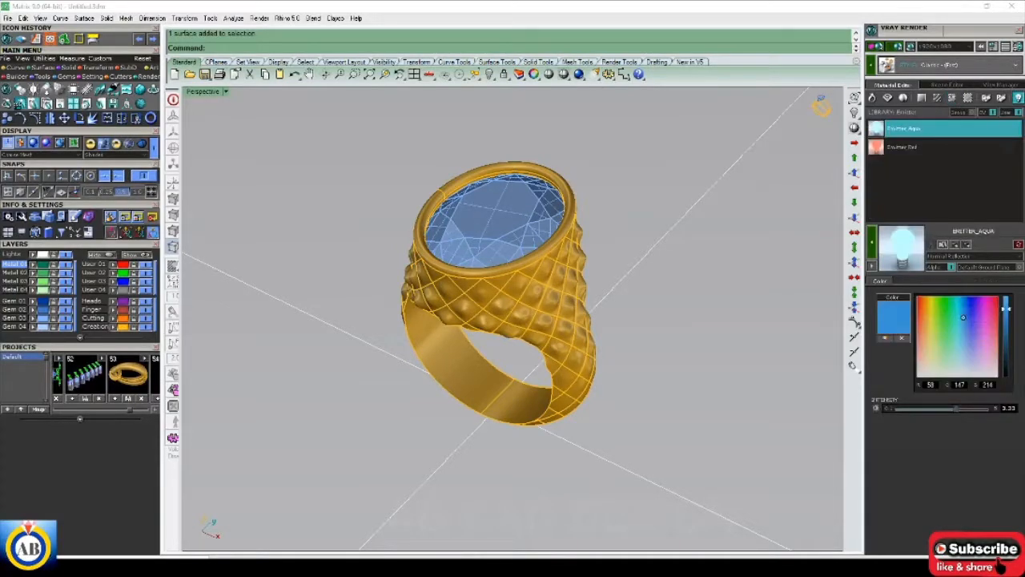
click(913, 147)
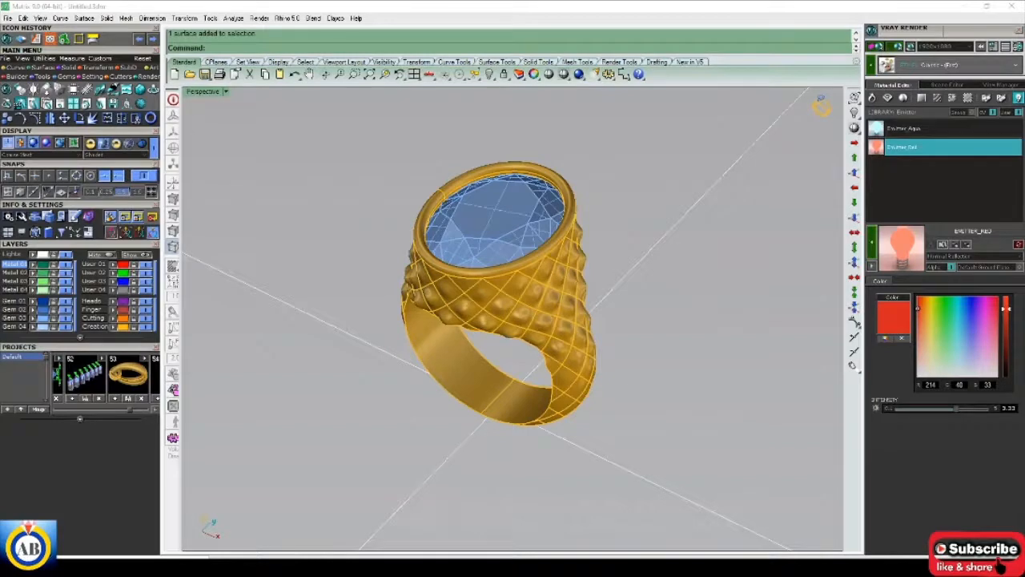
click(872, 97)
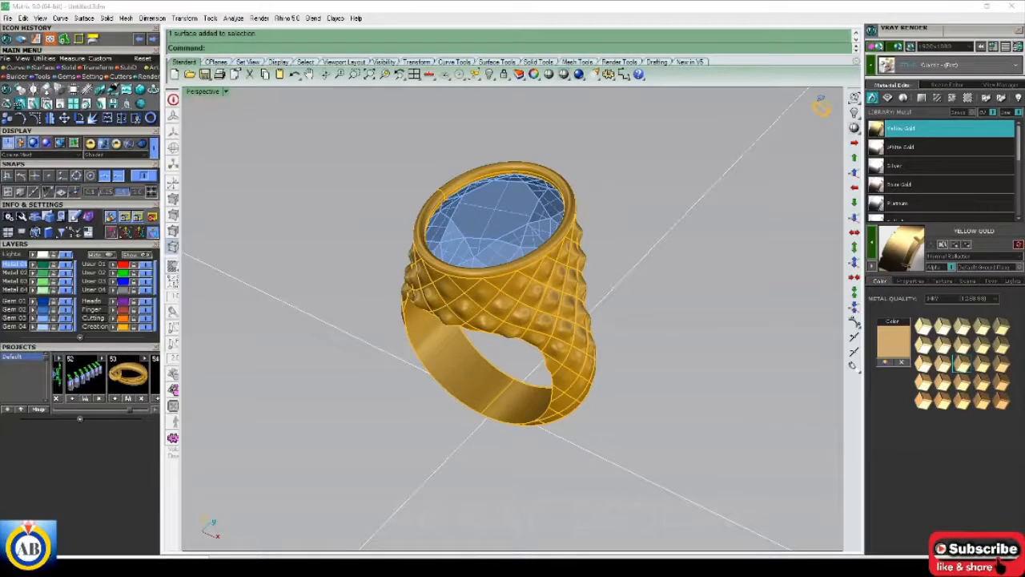
Render the ring scene and enlarge the frame buffer to inspect the image
click(875, 46)
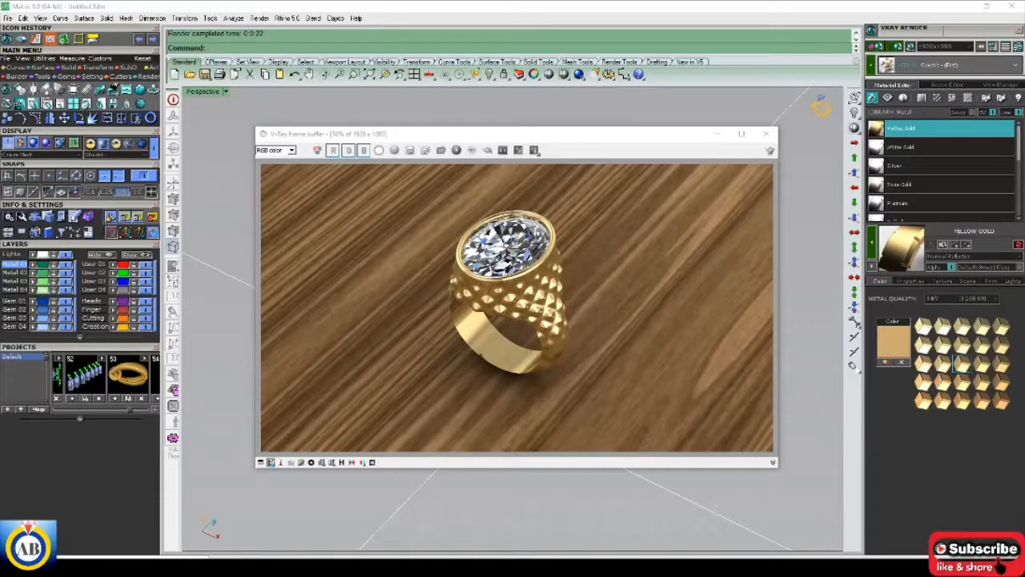
click(742, 134)
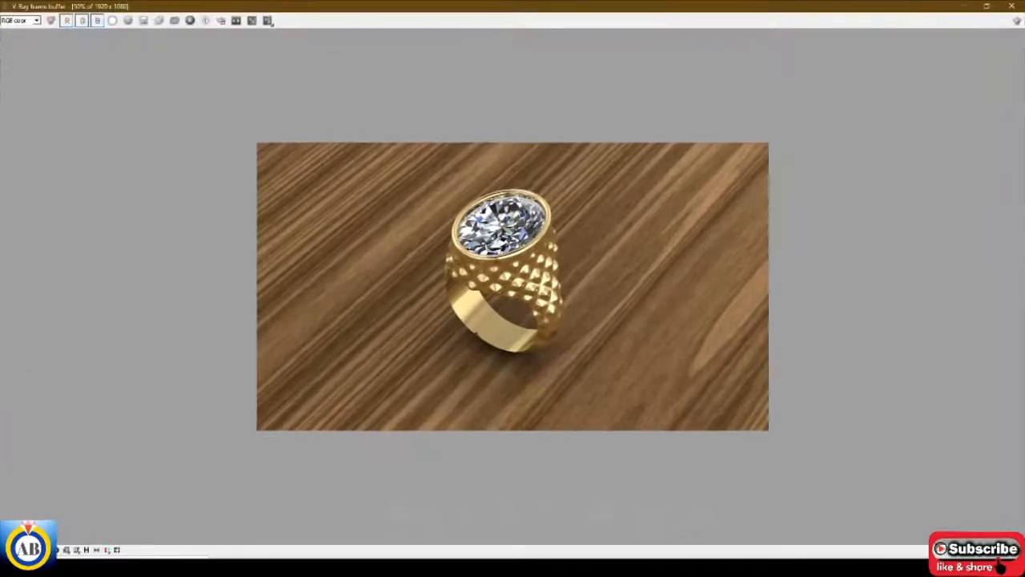
scroll(498, 216, up, 1)
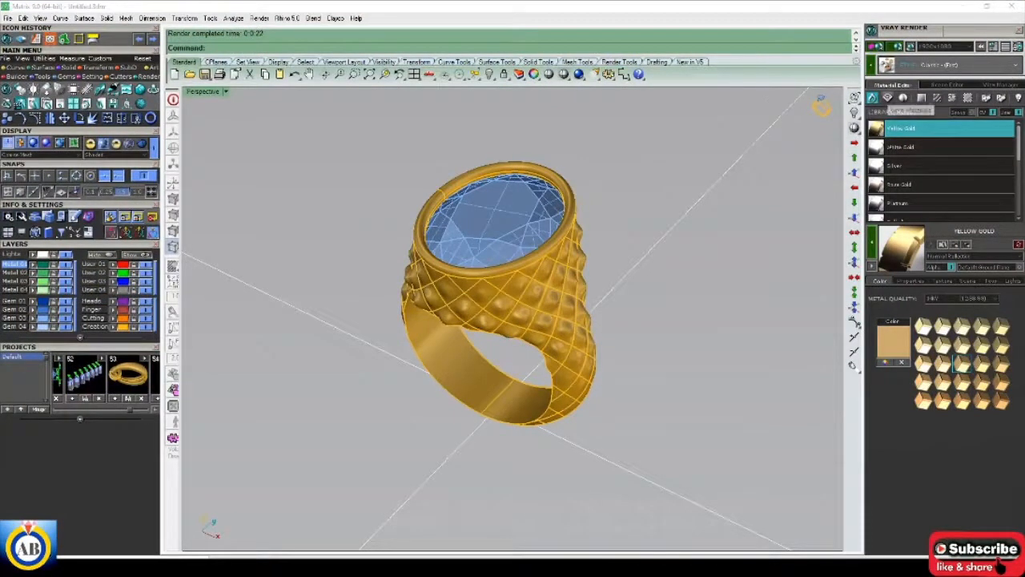
Set the Yellow Gold material's metal quality to 18KY without applying it to the ring
click(888, 98)
click(872, 98)
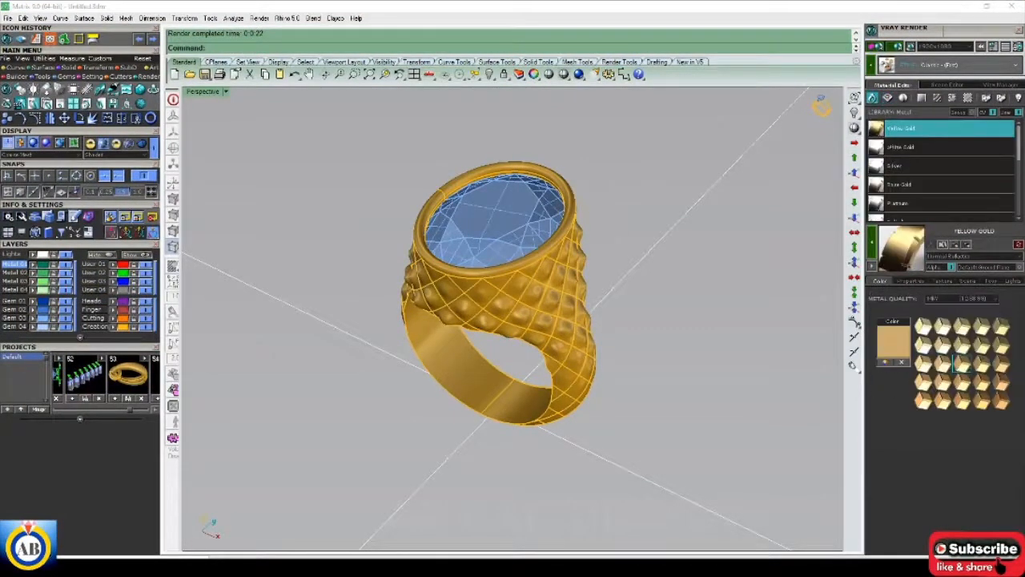
click(996, 298)
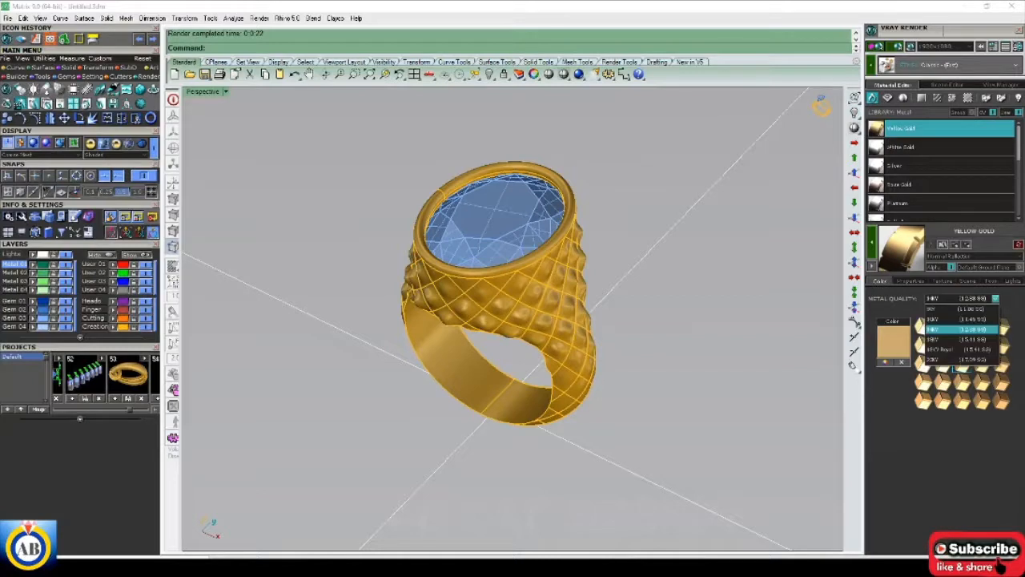
click(954, 330)
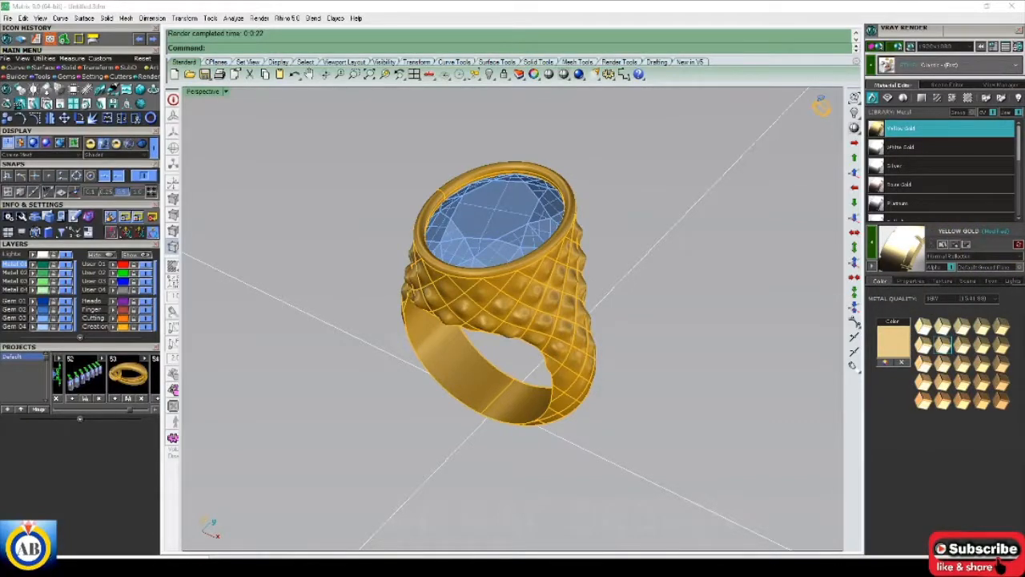
Choose White Gold, set its metal quality to the 18K option with 14.65 SG, and apply it to the ring body
click(947, 148)
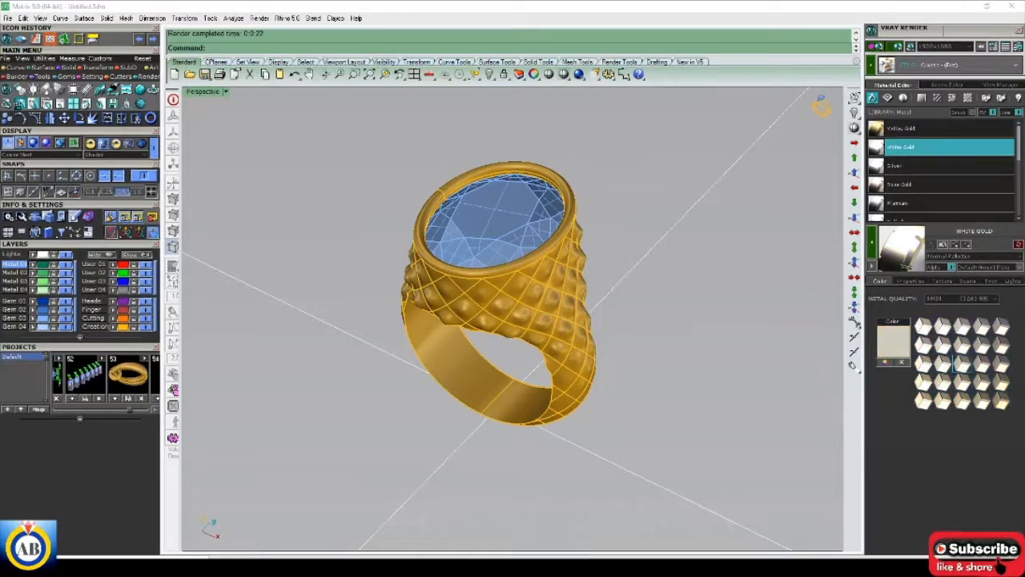
click(996, 297)
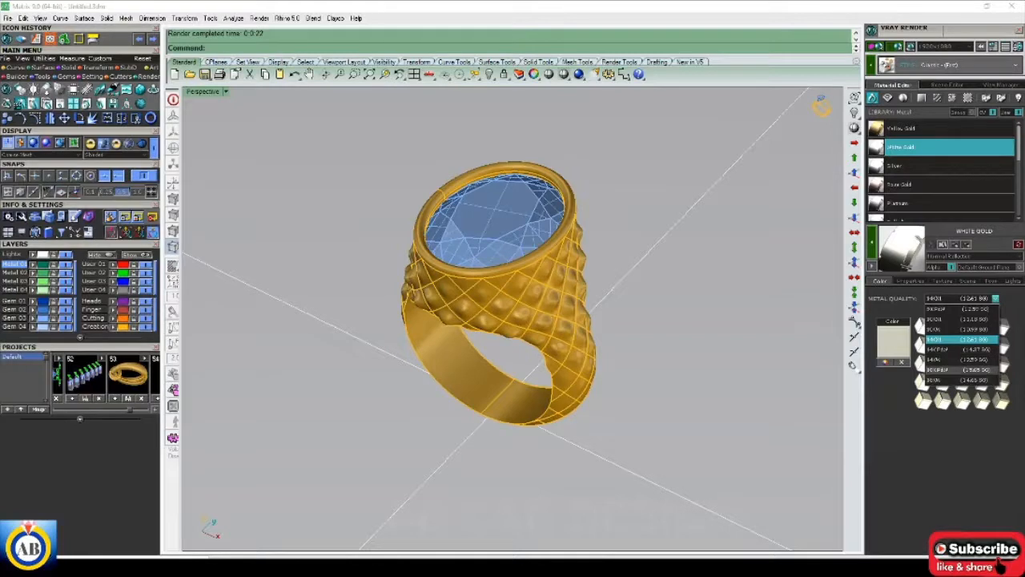
click(953, 379)
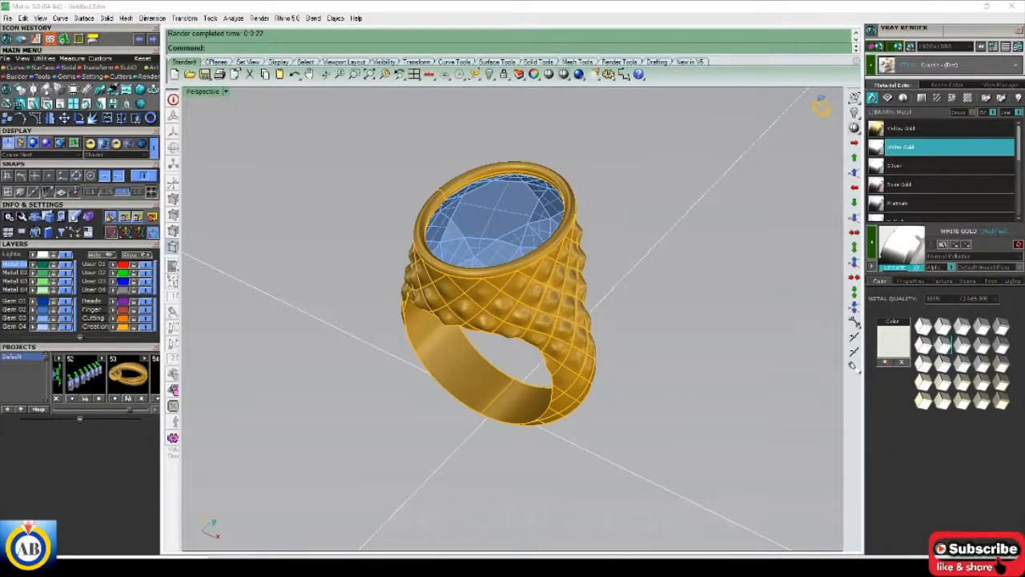
mouse_move(903, 254)
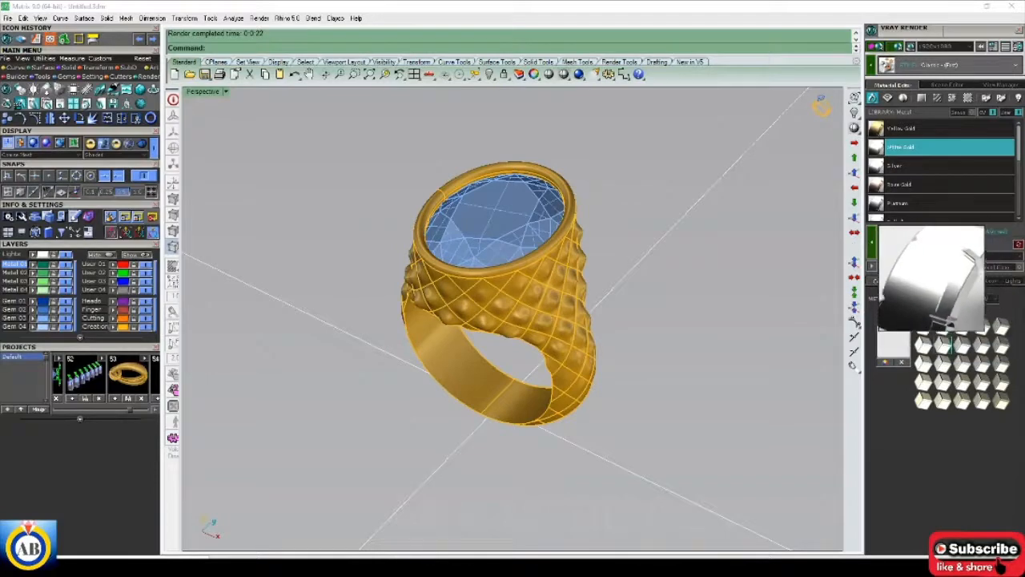
click(561, 321)
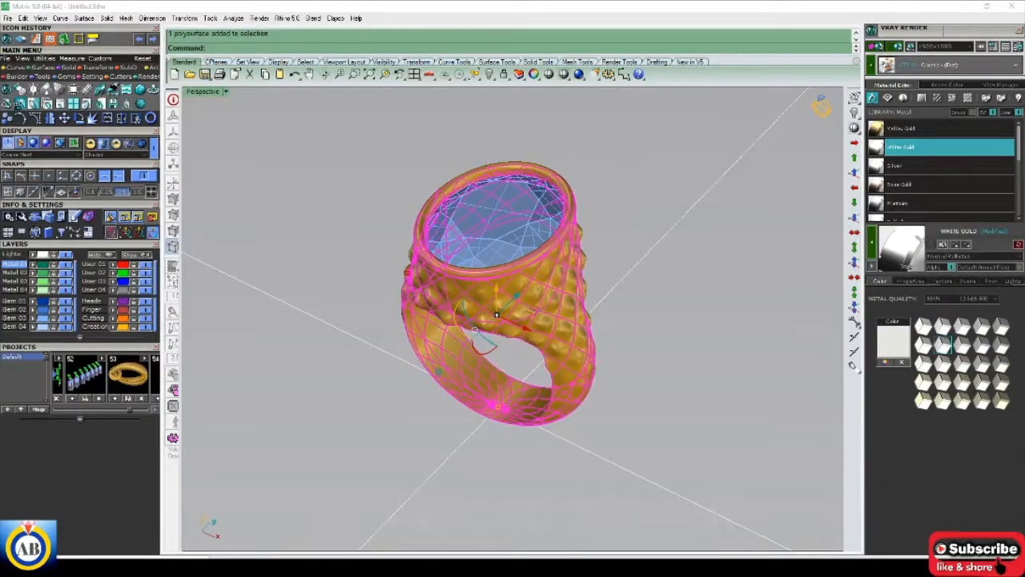
click(872, 242)
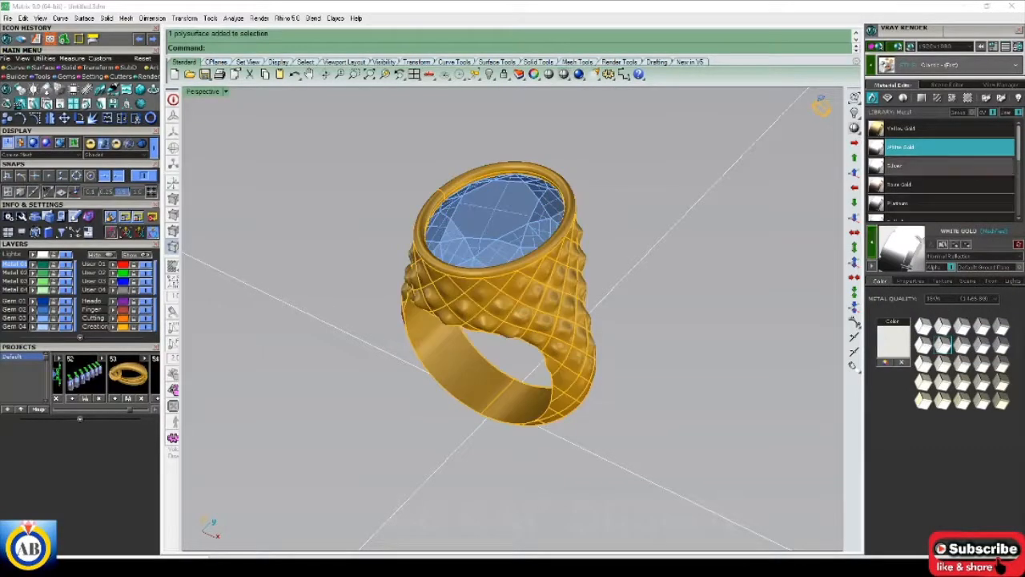
Choose the Emerald gem material and apply it to the oval stone
click(887, 98)
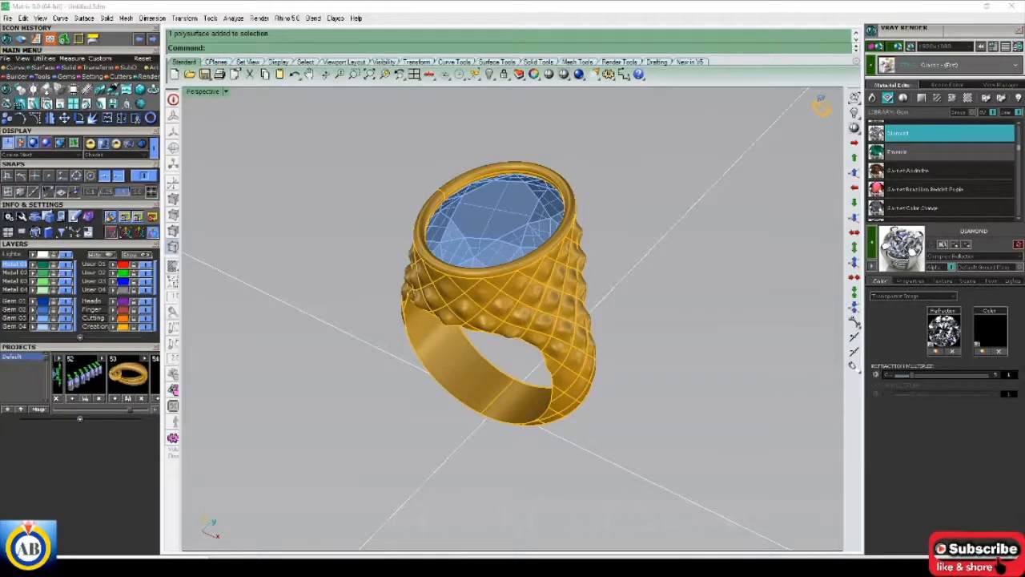
click(929, 151)
click(502, 232)
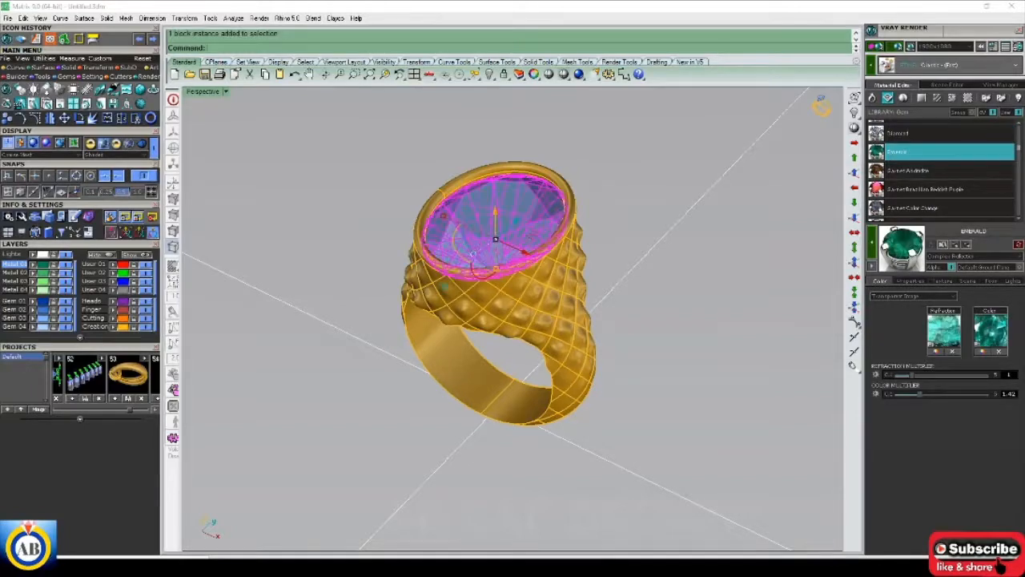
click(872, 240)
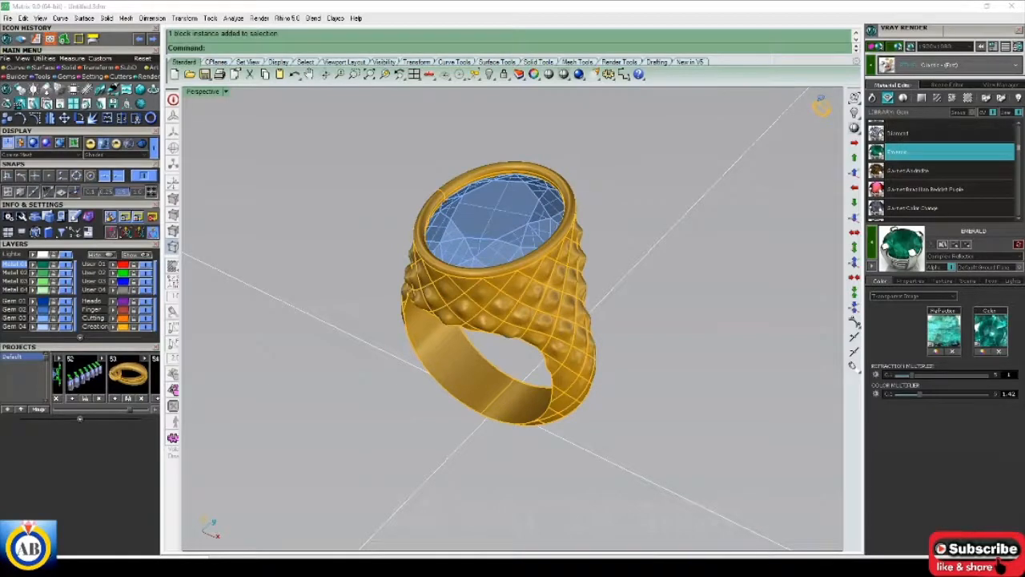
Apply the Wood architectural material to the ground plane and render the scene
click(951, 98)
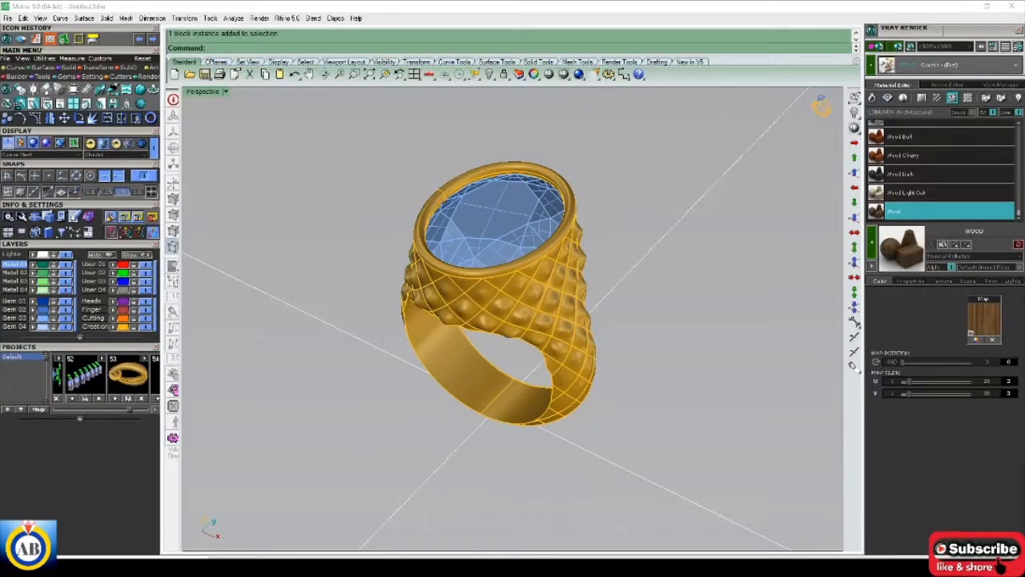
click(673, 228)
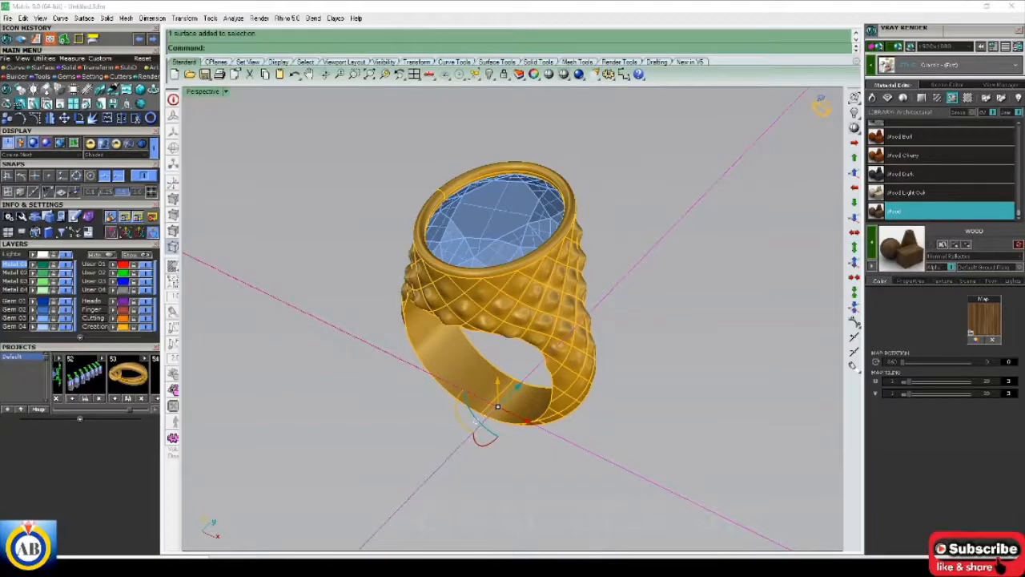
key(Escape)
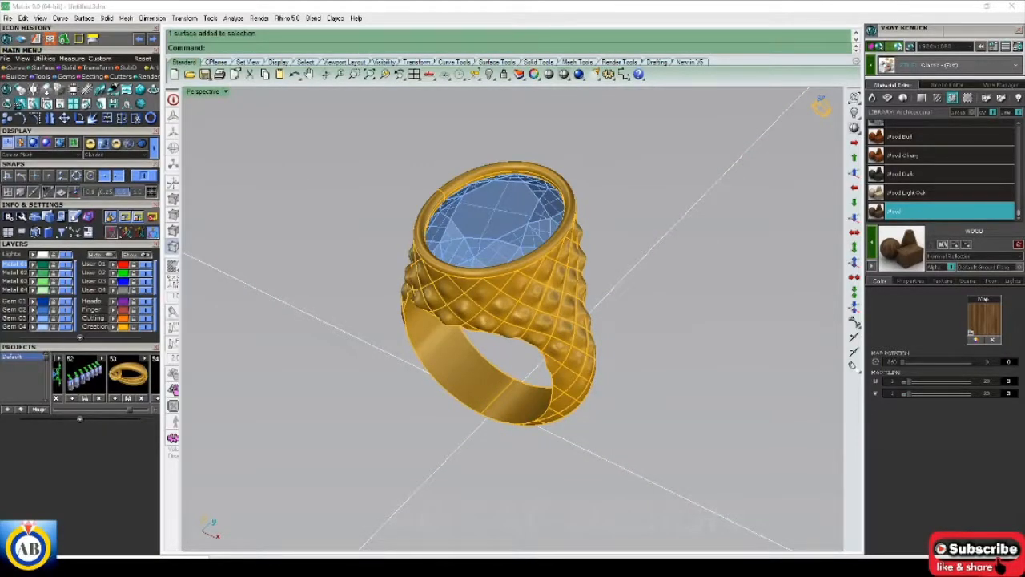
click(877, 46)
Choose the Ruby gem material, apply it to the oval stone, and render the ring again
click(888, 98)
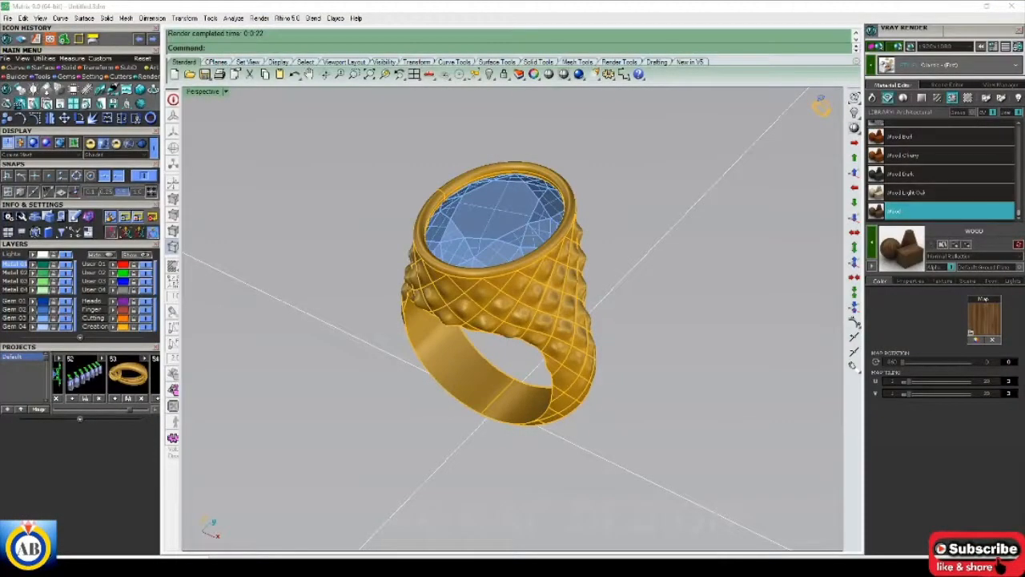
scroll(941, 169, down, 5)
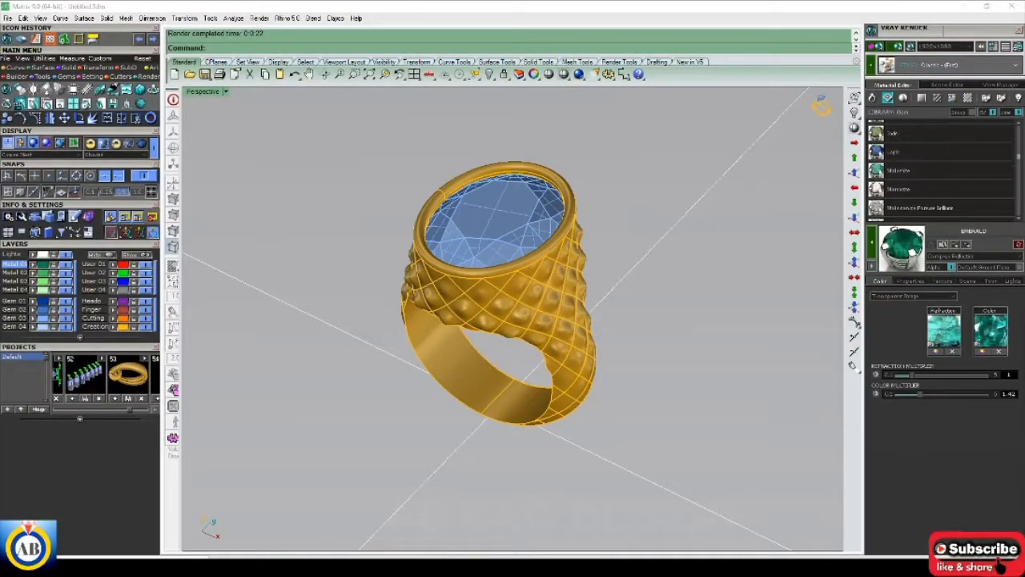
scroll(941, 170, down, 10)
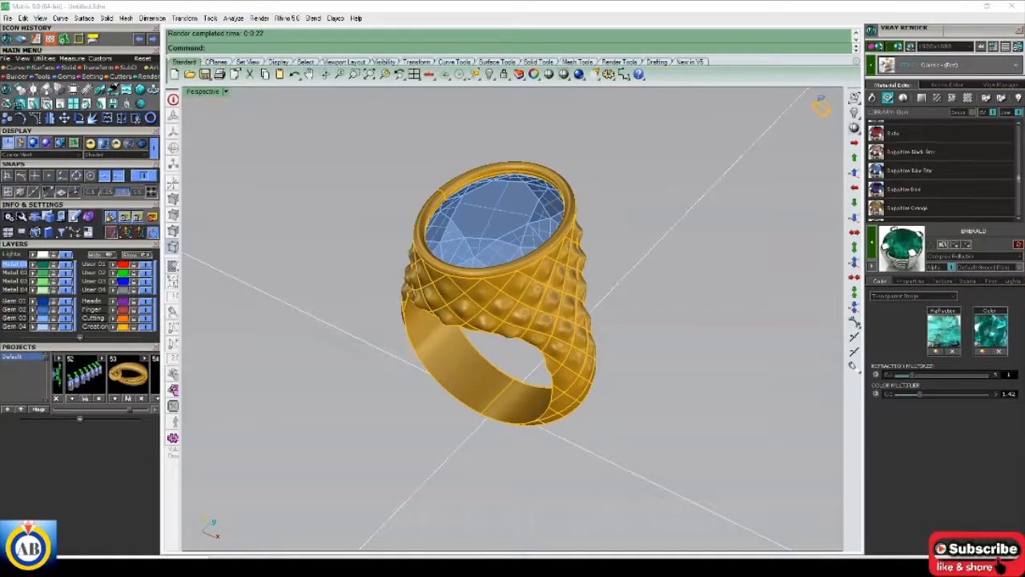
scroll(945, 171, up, 7)
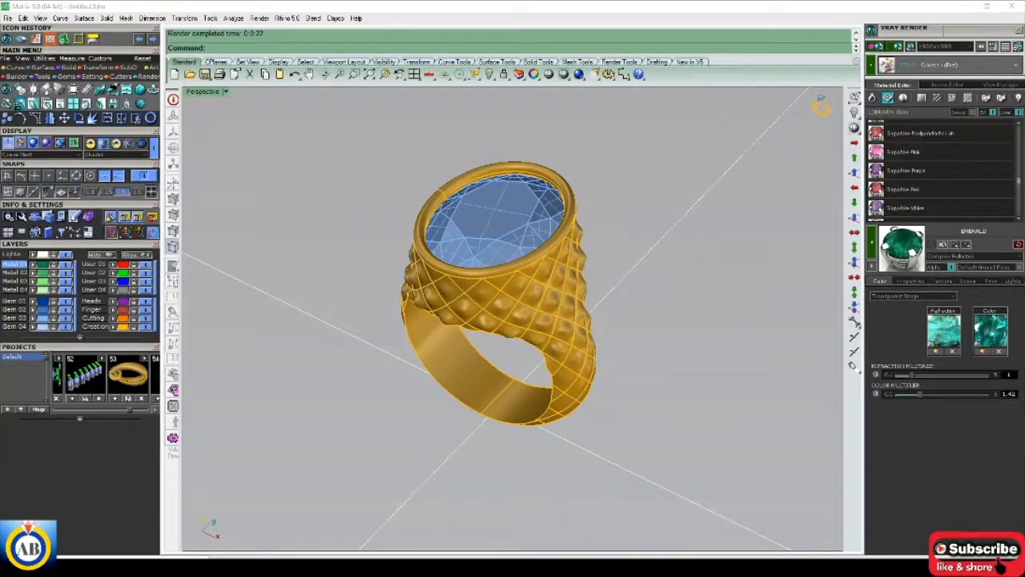
scroll(945, 171, down, 2)
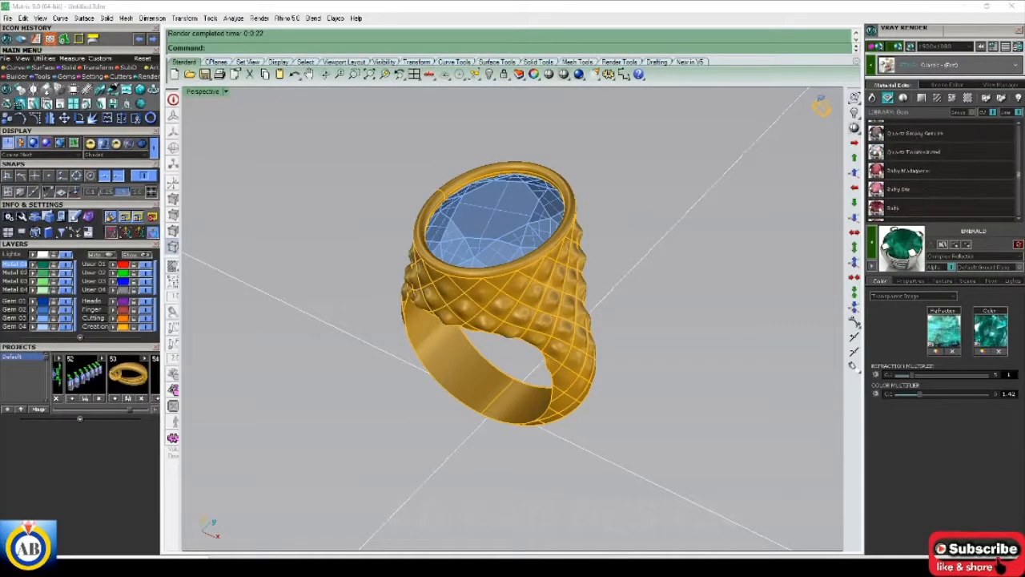
click(945, 209)
click(495, 220)
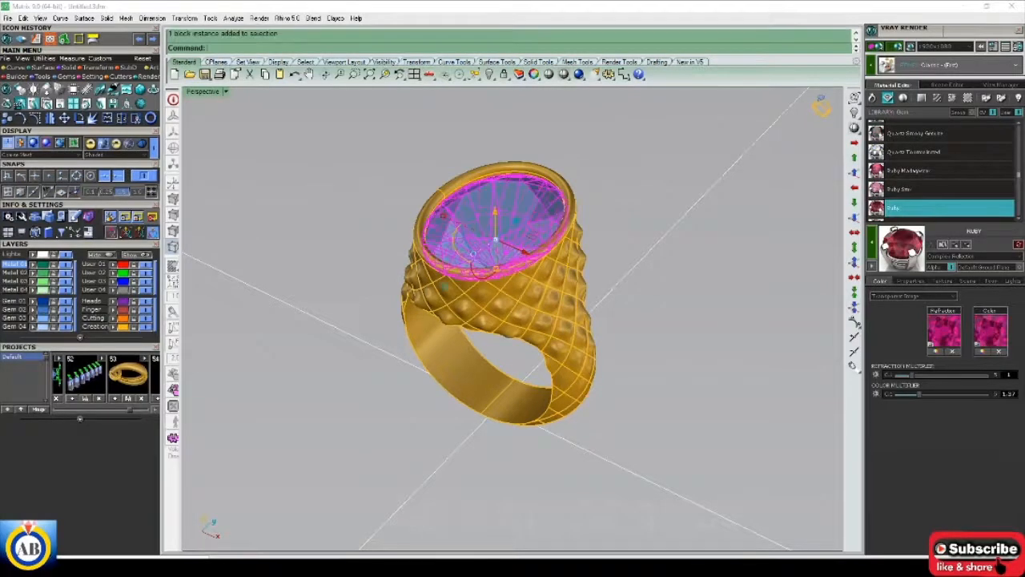
click(871, 242)
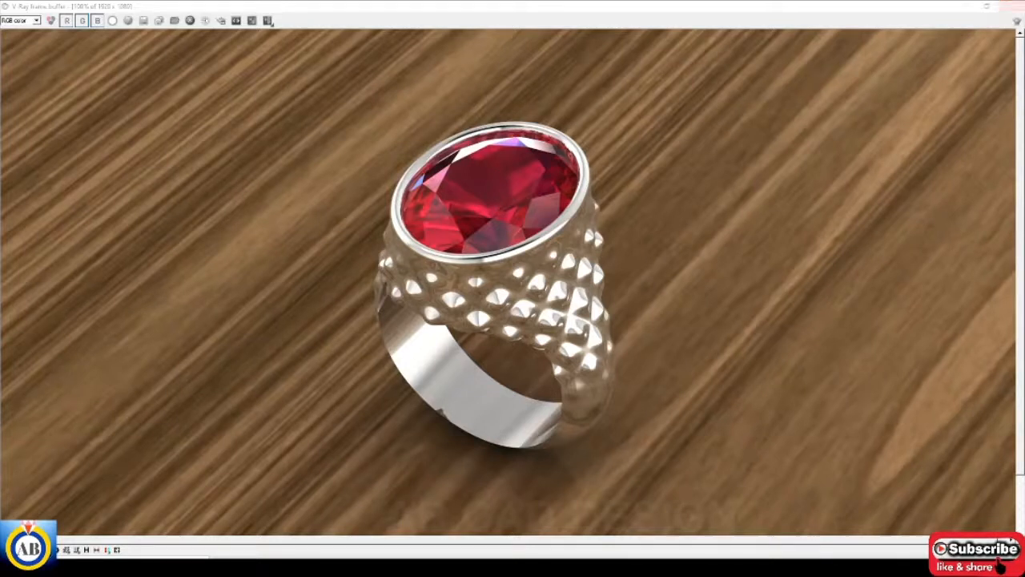
Save the ruby and white gold render to the Desktop as JPEG file sdfgh and close the frame buffer
click(987, 6)
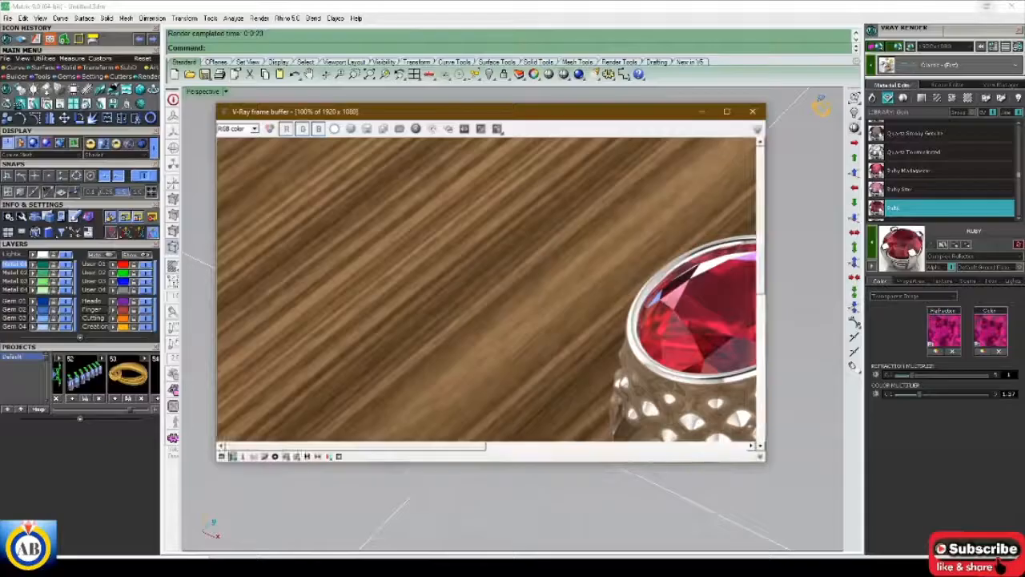
scroll(516, 307, down, 2)
scroll(533, 241, up, 2)
scroll(533, 240, down, 1)
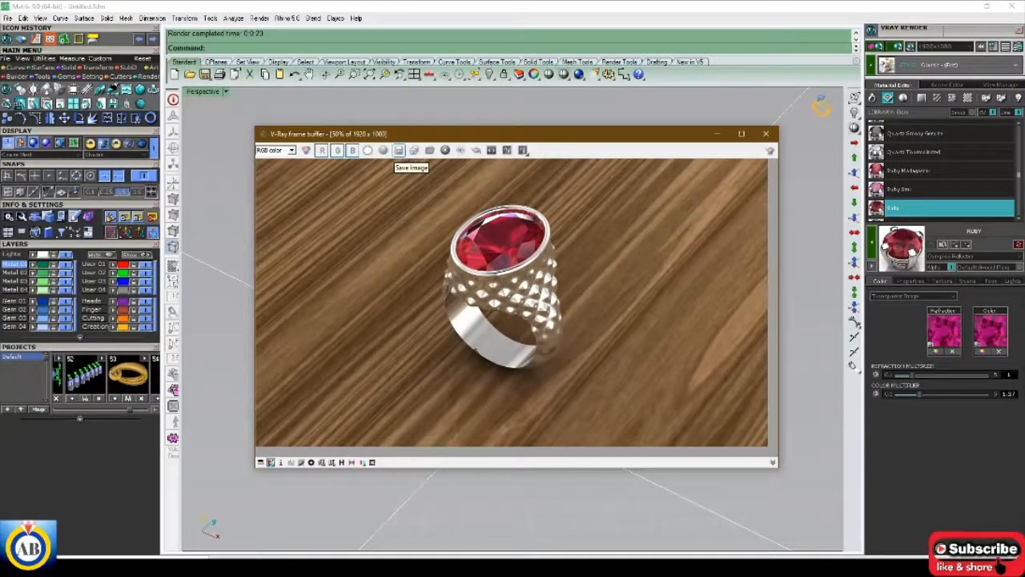
click(398, 151)
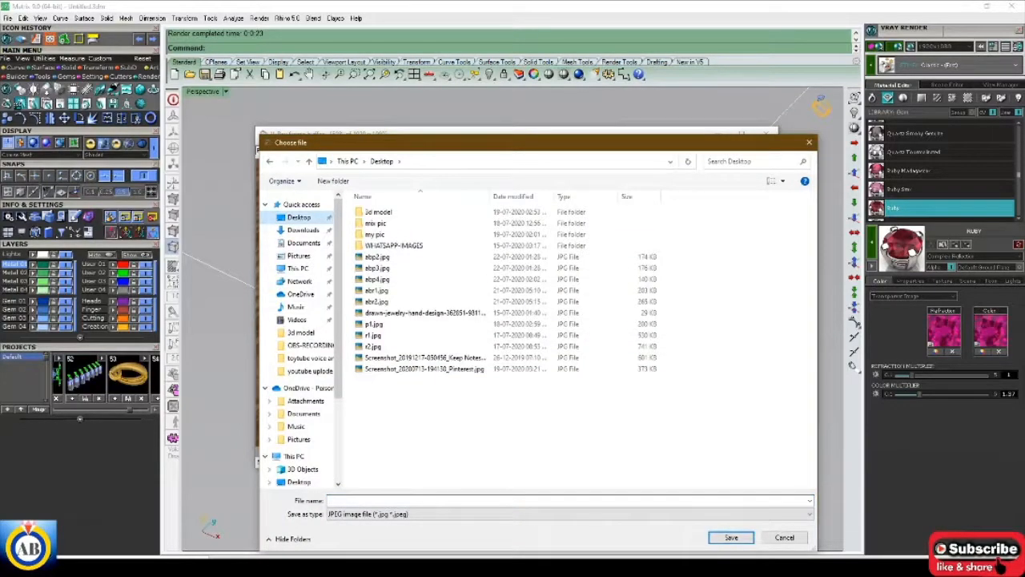
text(sdfs)
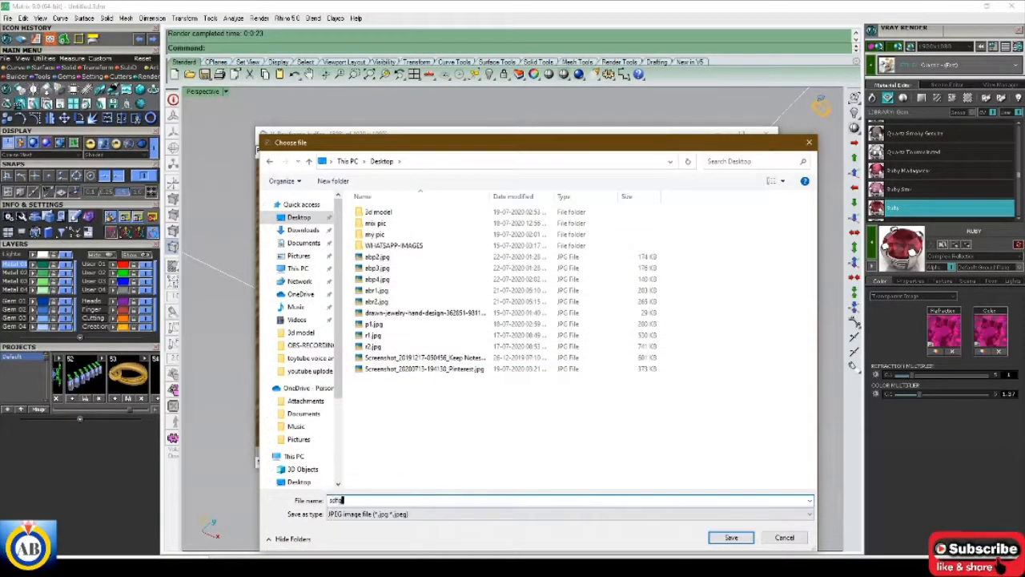
key(Return)
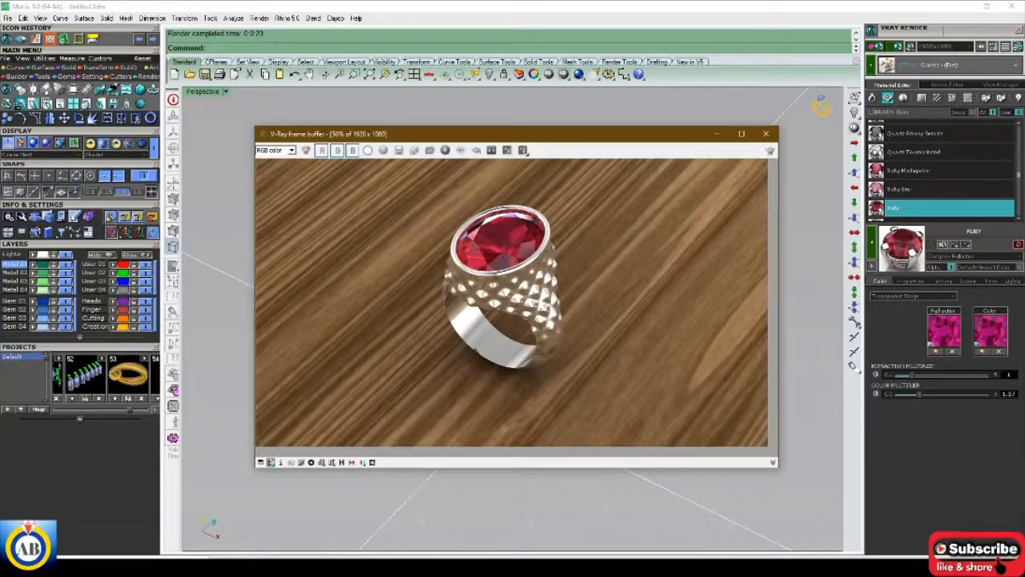
click(767, 134)
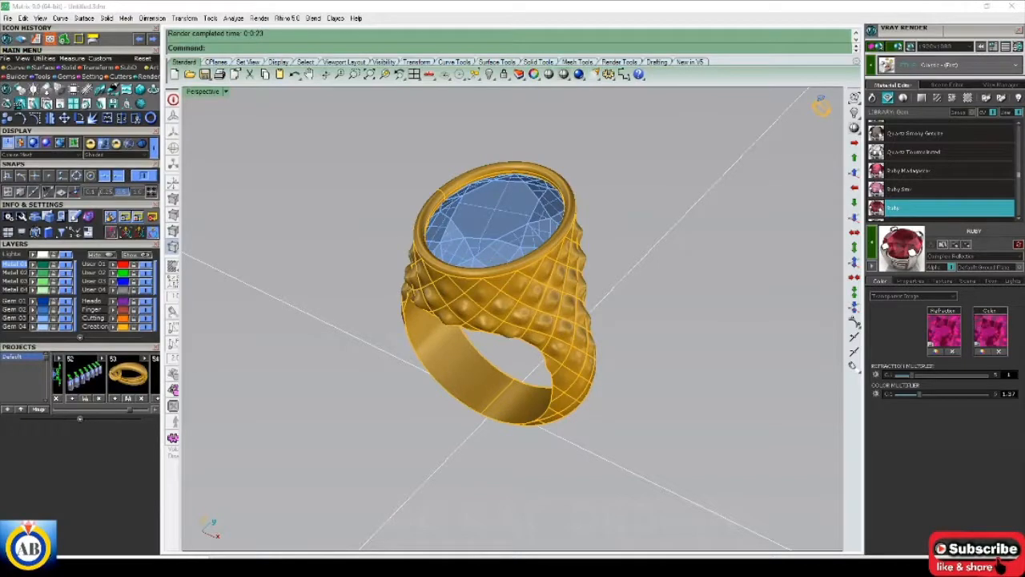
Choose Yellow Gold, set its metal quality to 18KY Royal with a lighter gold shade, and apply it to the ring body
click(872, 98)
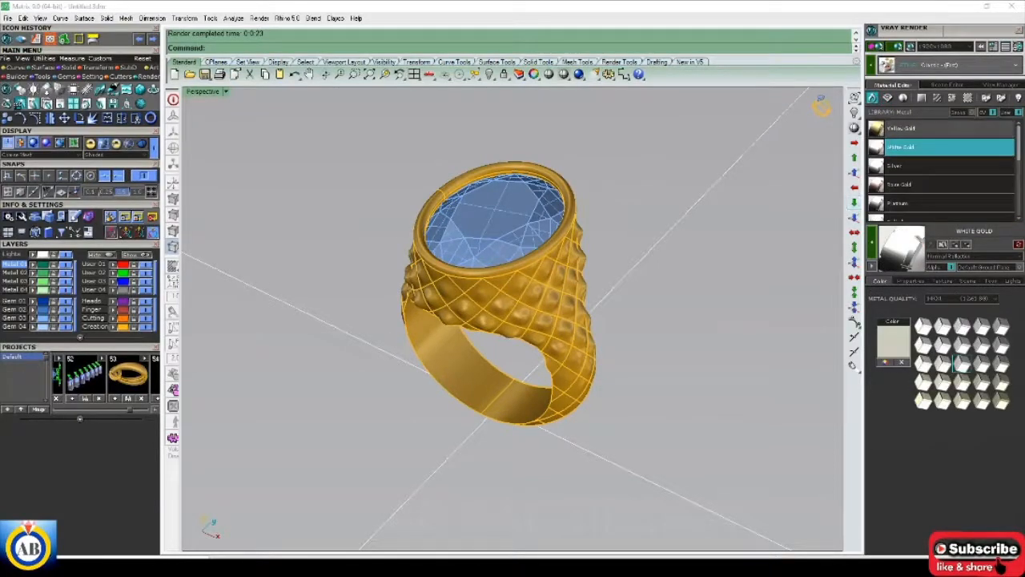
click(902, 129)
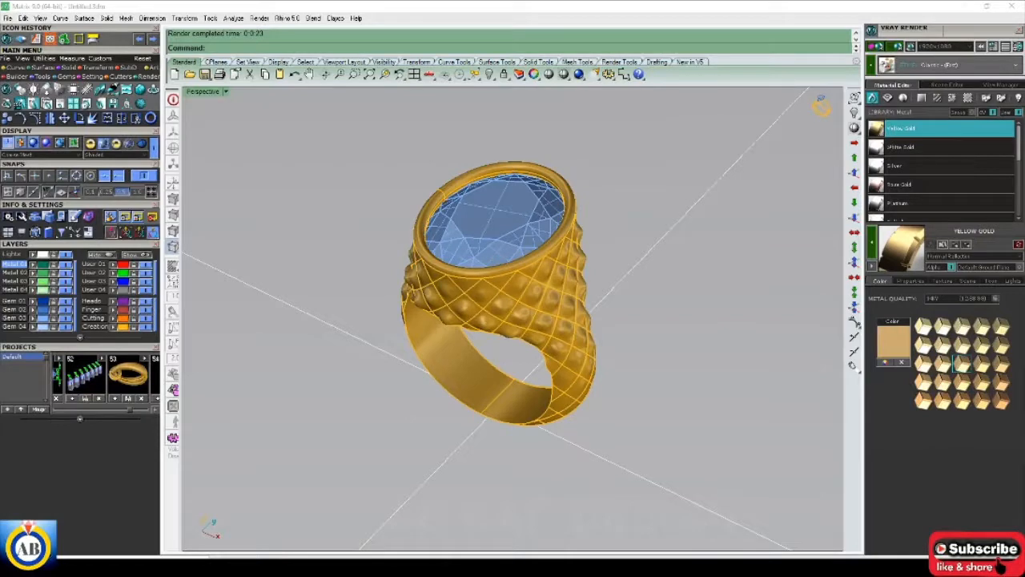
click(995, 298)
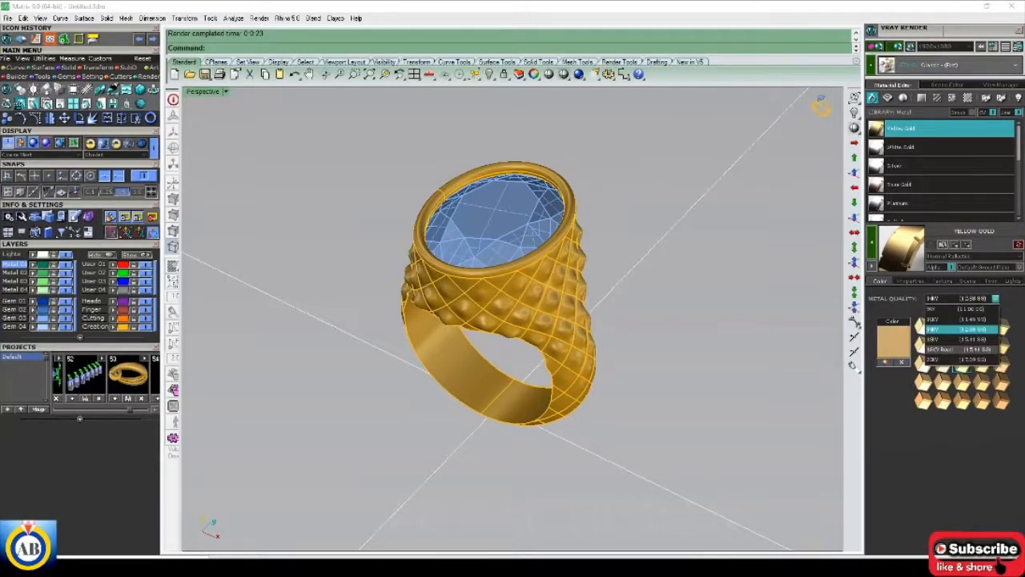
click(943, 349)
click(962, 345)
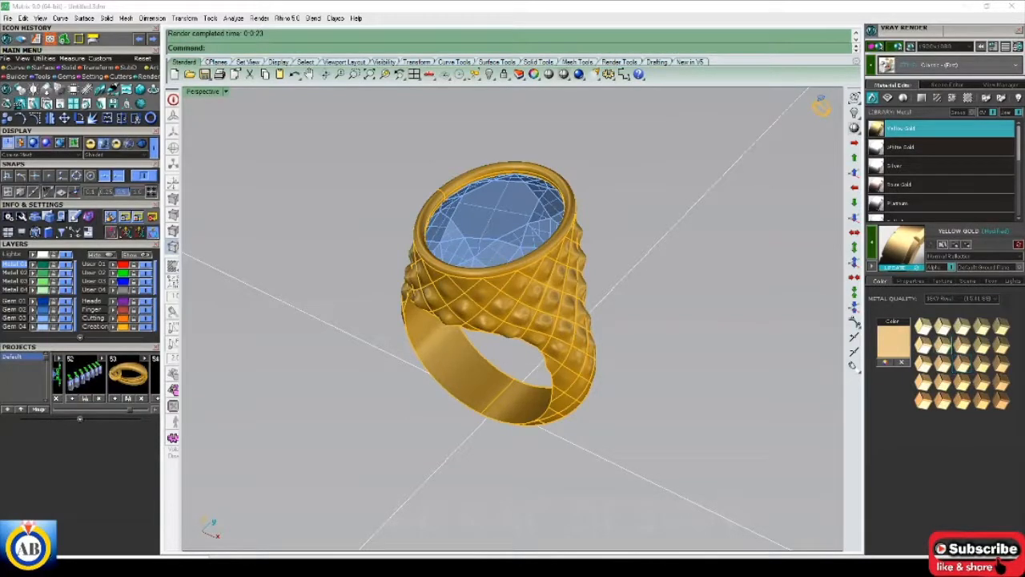
mouse_move(903, 251)
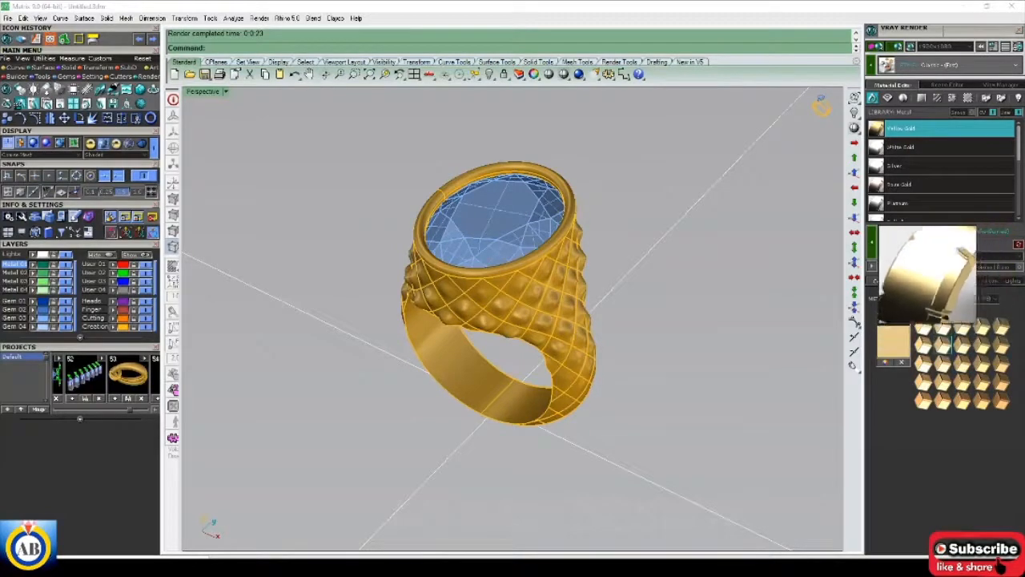
click(475, 328)
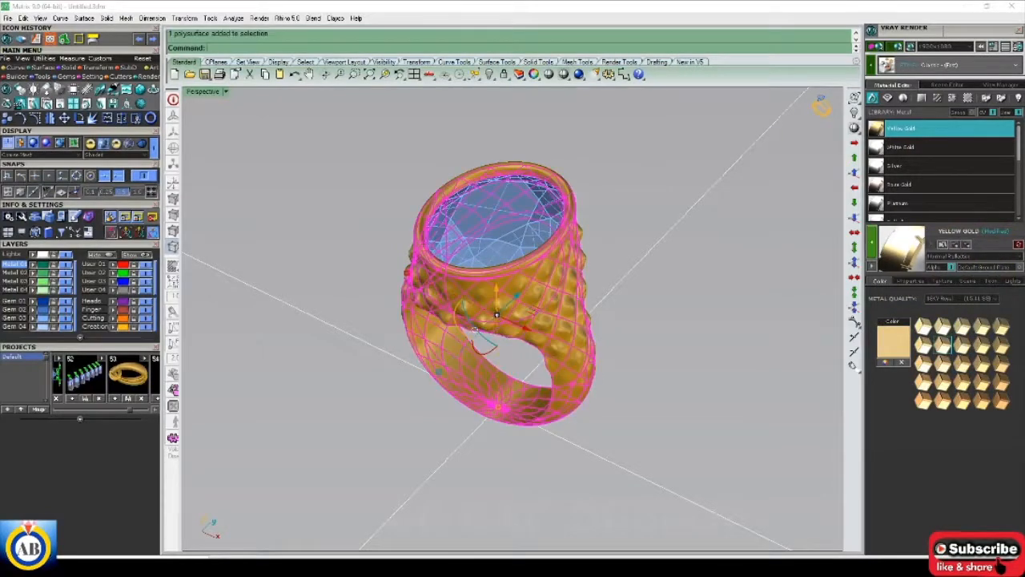
click(872, 242)
Apply the Ruby gem material to the oval stone once more
click(888, 97)
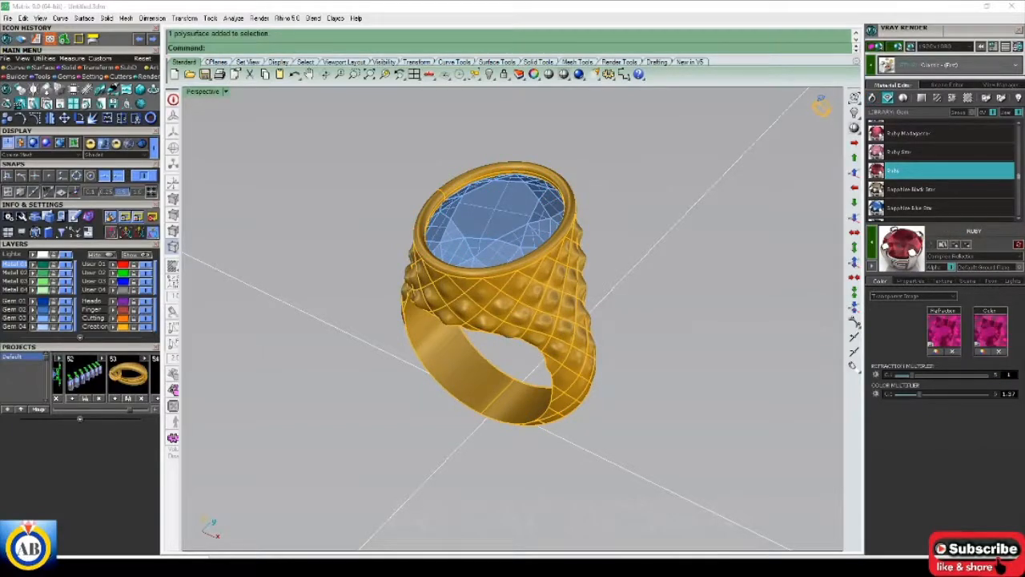
click(496, 228)
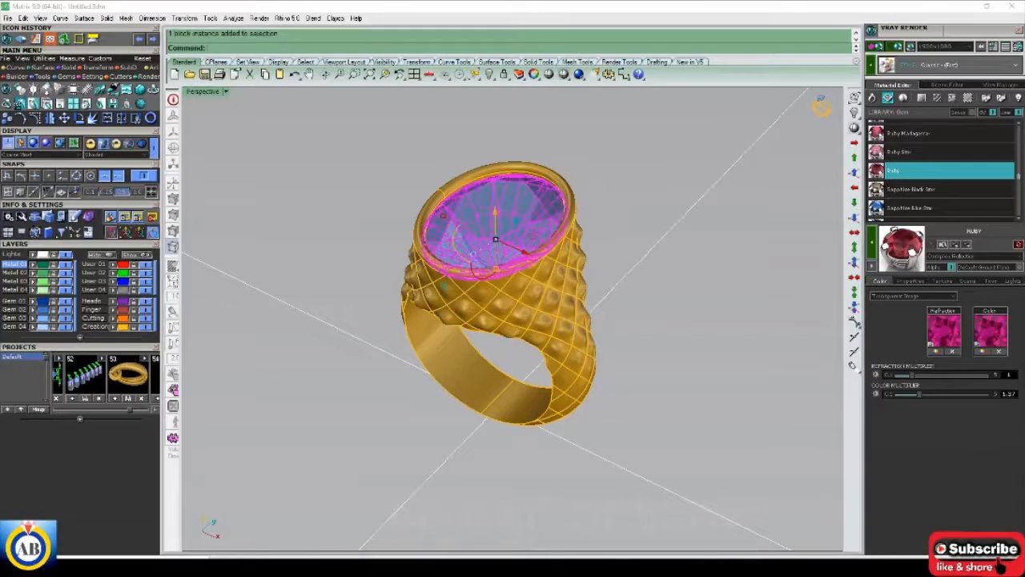
click(871, 242)
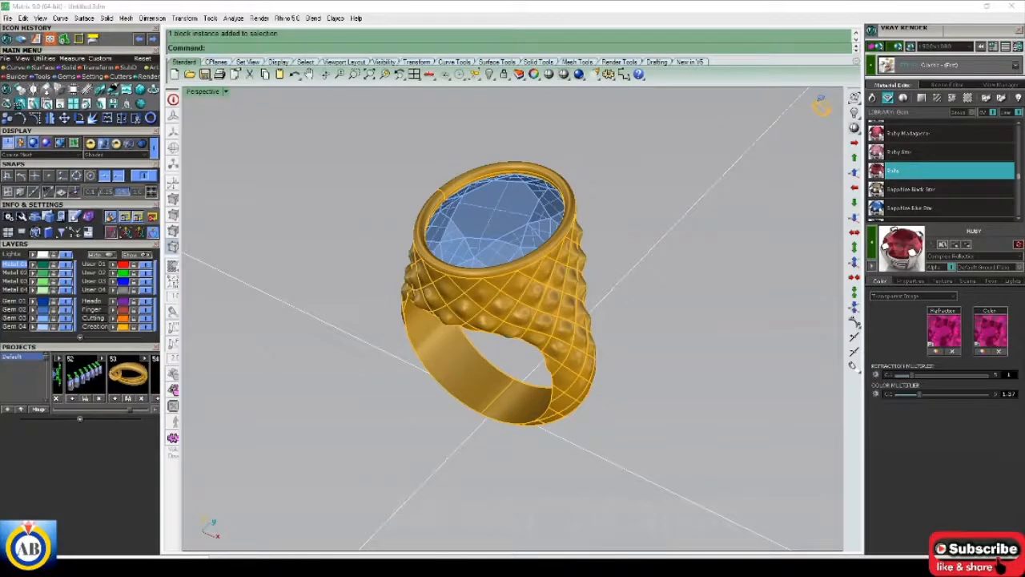
Reapply the Wood material to the ground plane and render the yellow gold ring
click(952, 97)
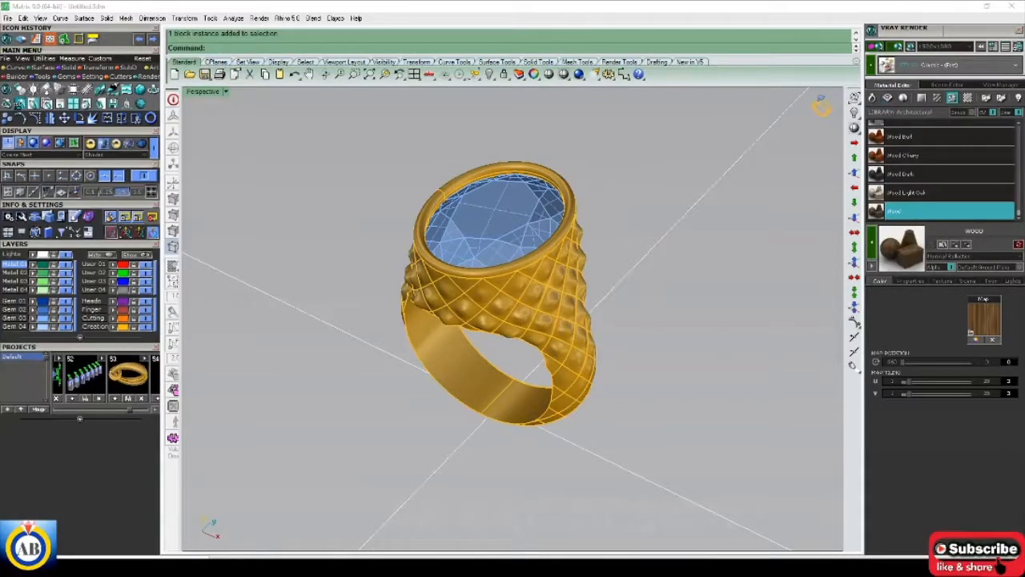
click(705, 194)
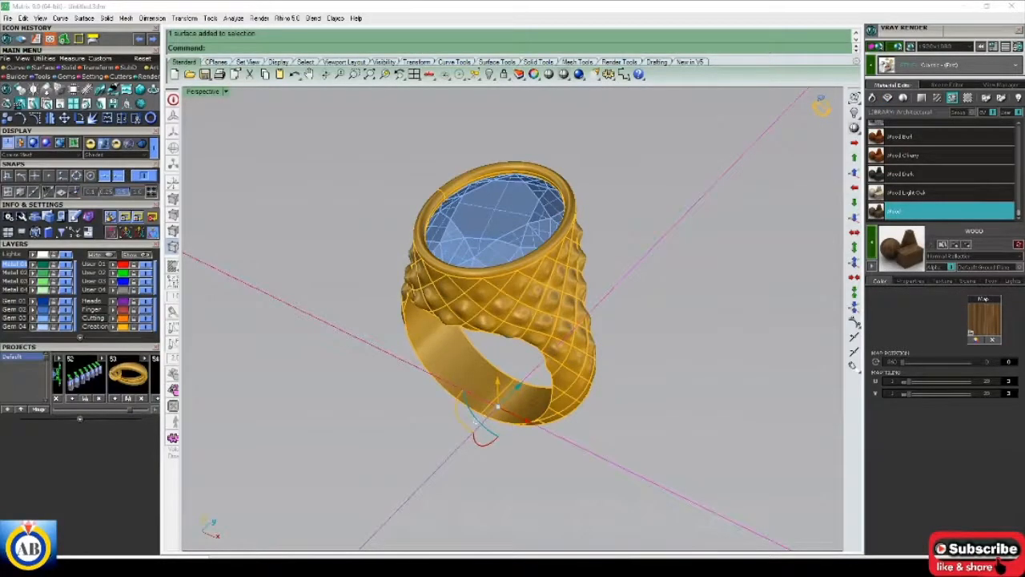
key(Escape)
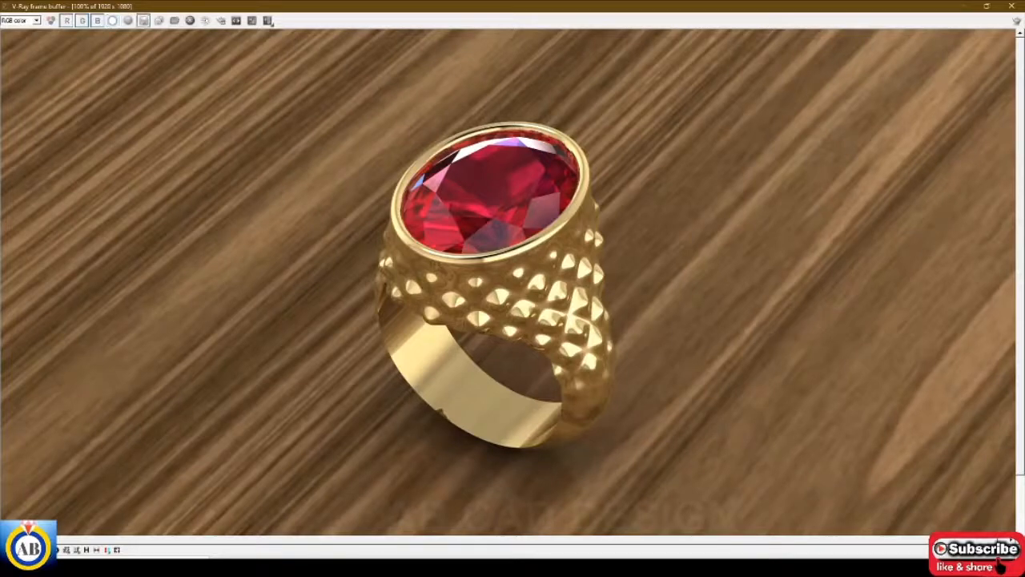
Save the yellow gold and ruby render to the Desktop as JPEG file ruby
click(143, 21)
text(rub)
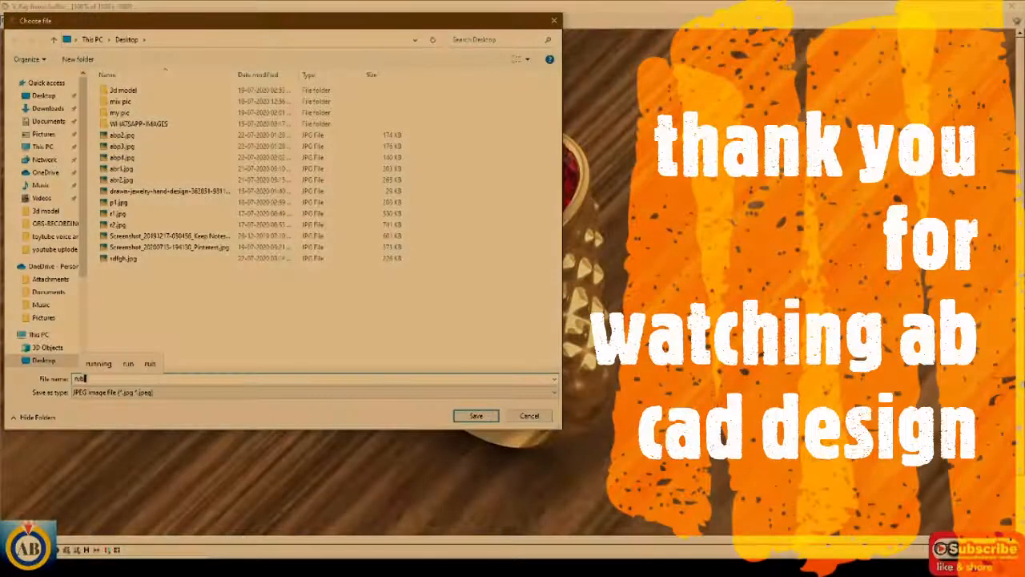
text(y)
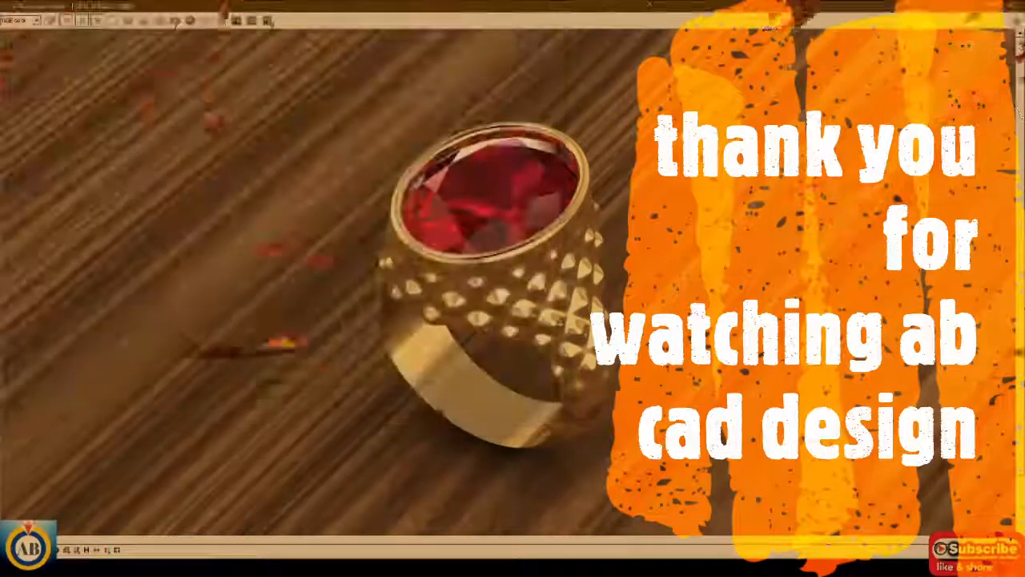